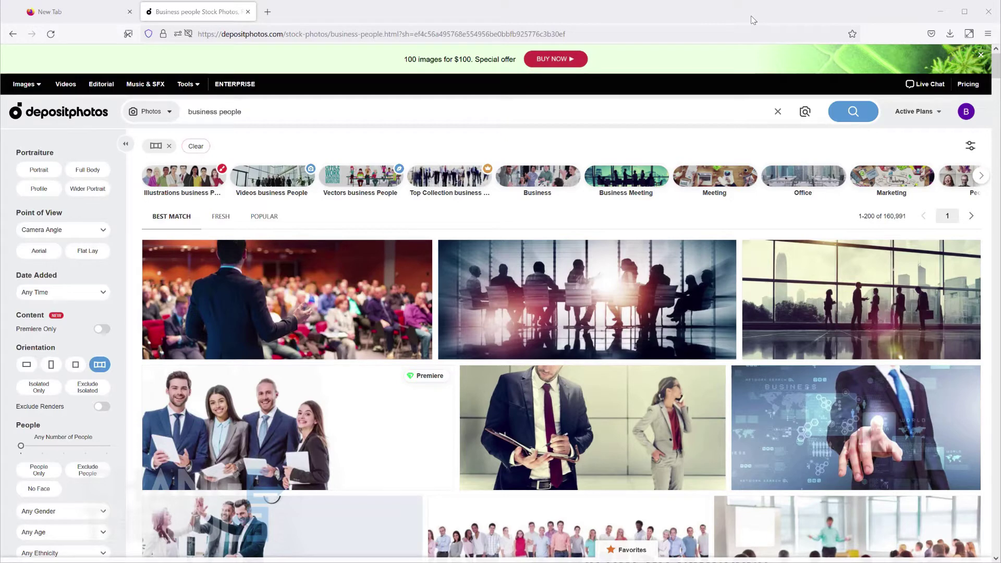
Step: Open the preview of the 'Talking business people' photo from the search results
mouse_move(841, 285)
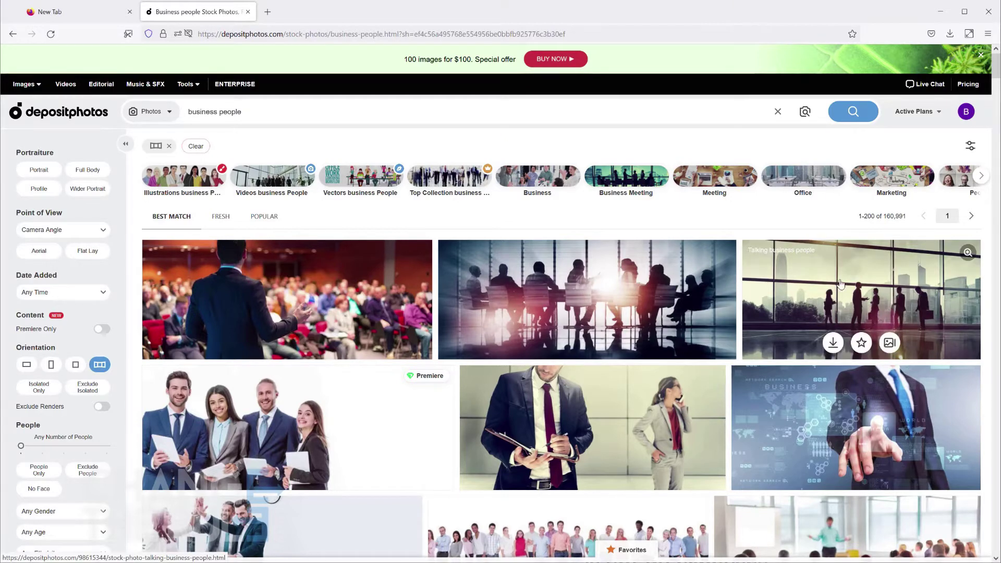
click(841, 284)
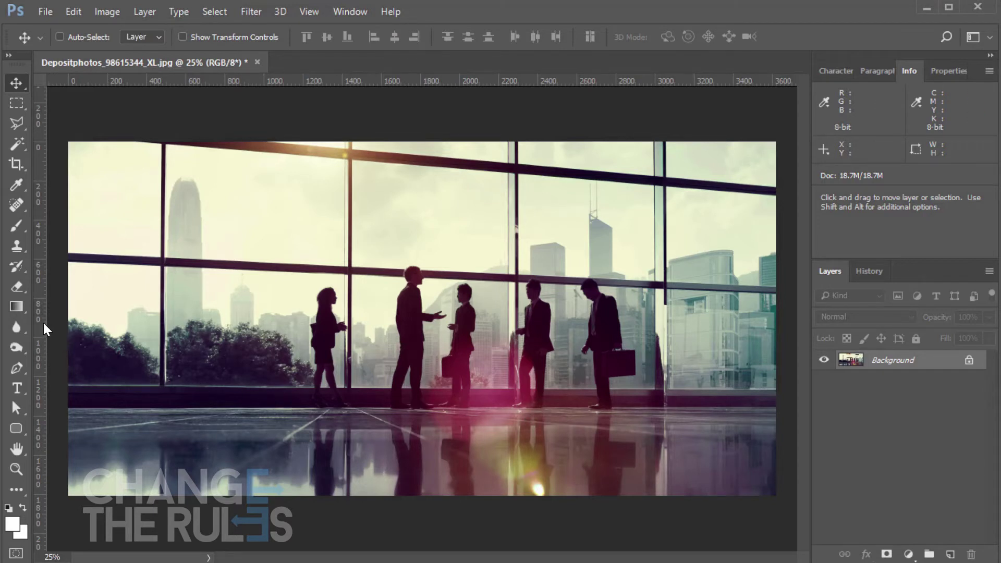
Step: Place two vertical guides on the photo, using a marquee selection to measure their spacing
drag(42, 328, 632, 402)
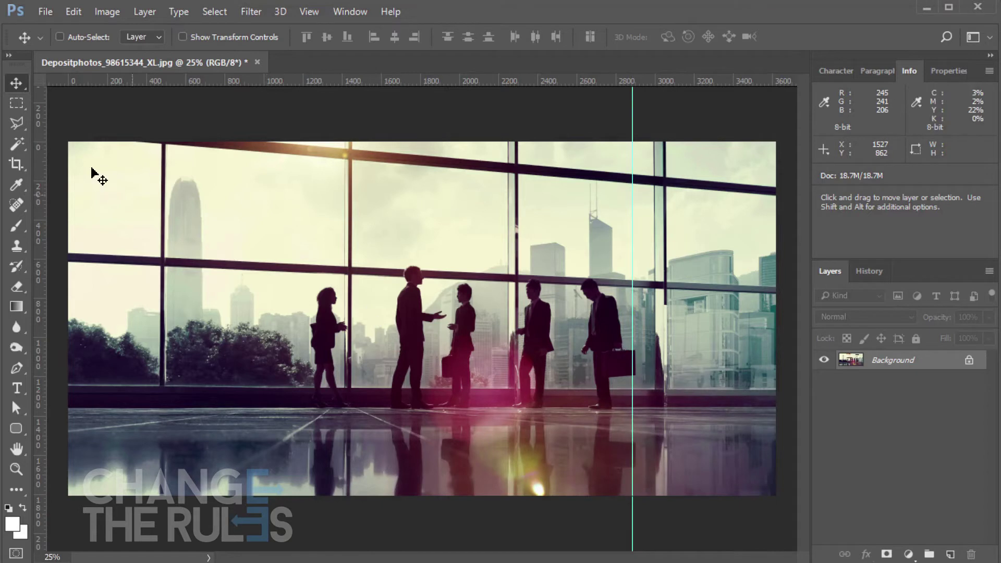
click(16, 103)
drag(775, 131, 632, 391)
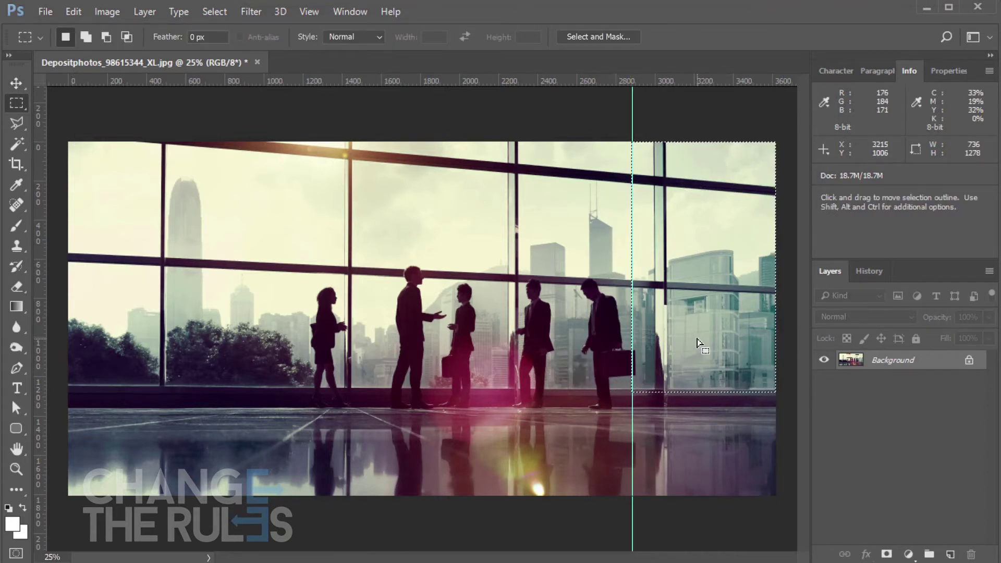
drag(678, 356, 233, 381)
drag(39, 373, 168, 381)
Step: Crop the photo from the left guide to the bottom-right corner, leaving 3107 × 1809 px
click(94, 191)
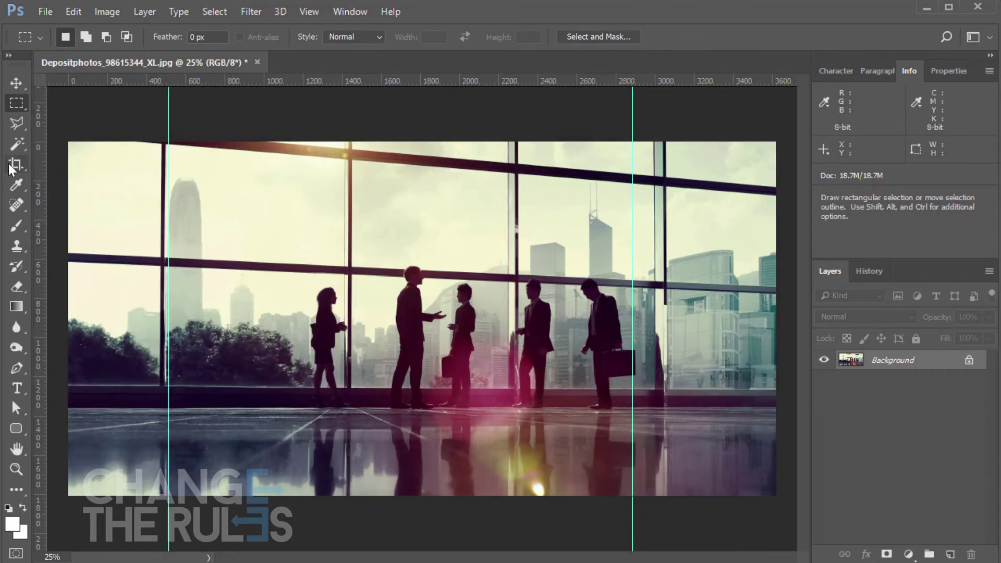
click(16, 163)
drag(166, 139, 779, 515)
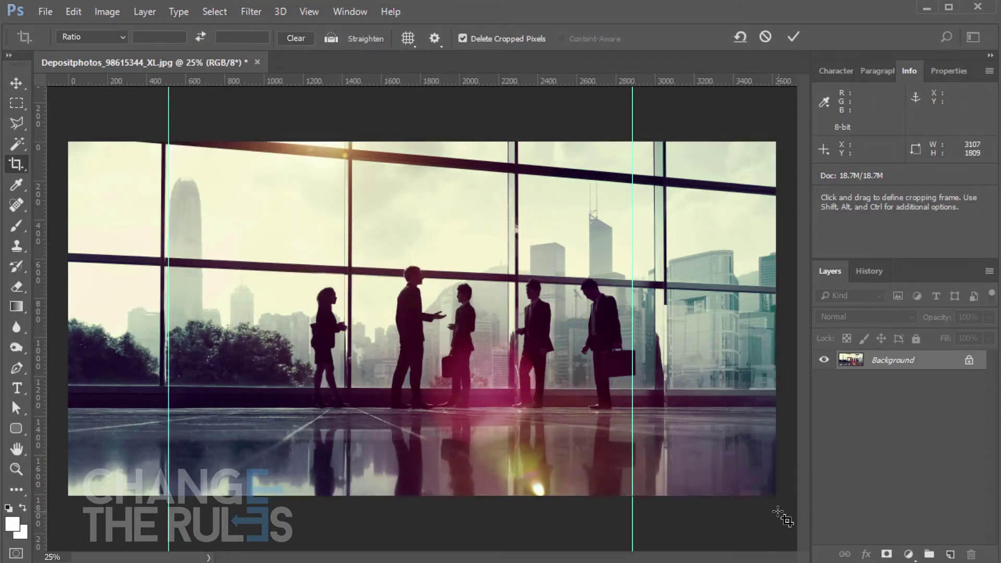
key(Return)
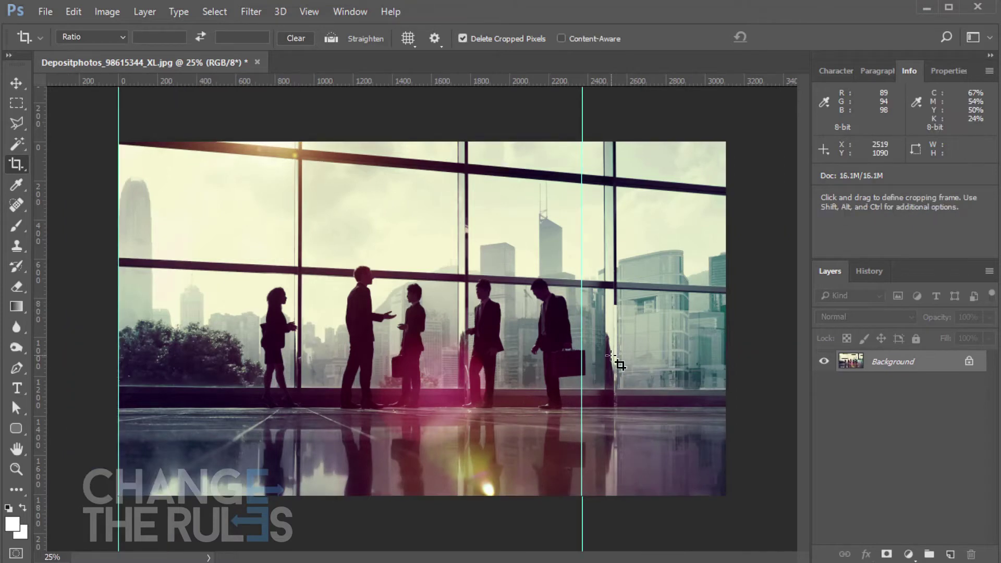
key(v)
key(ctrl+alt+shift)
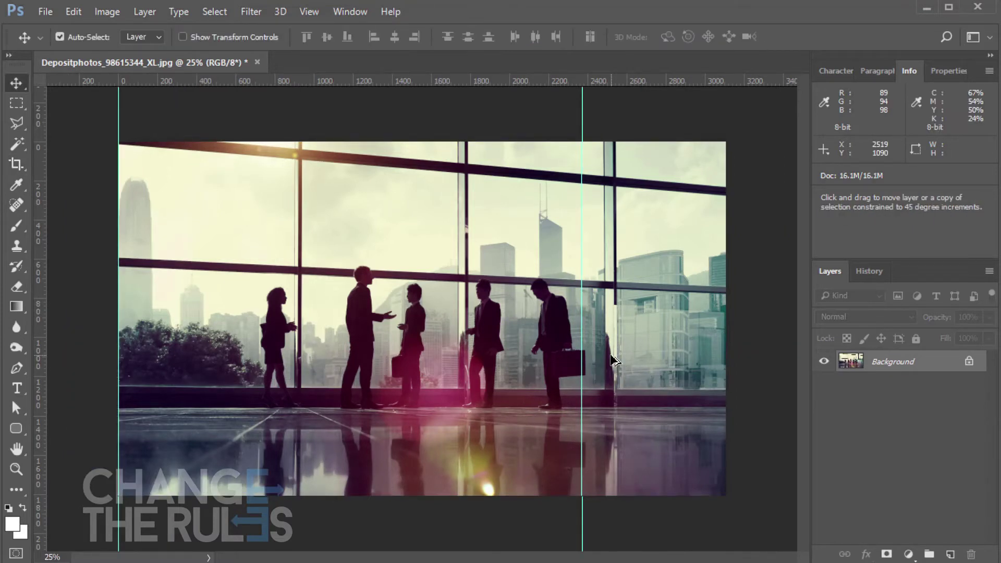
Step: Save the cropped image for web as a JPEG named desktop-image in the Divi folder
key(ctrl+alt+shift+s)
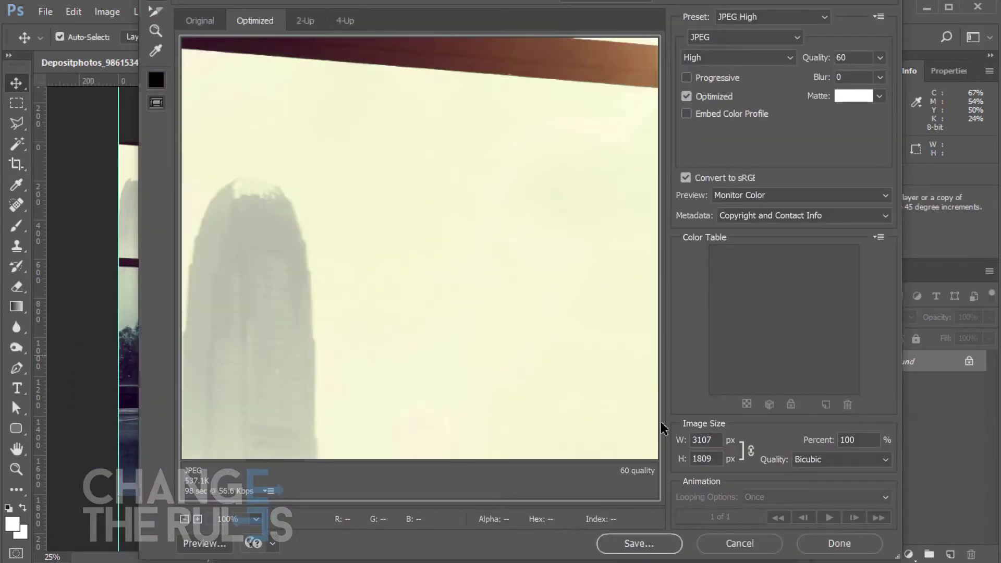
click(640, 544)
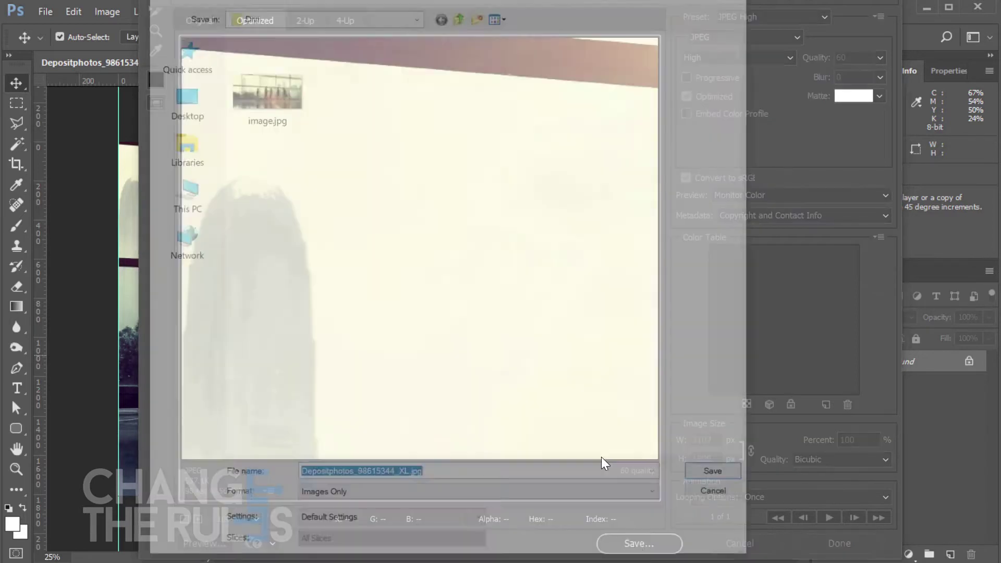
click(483, 480)
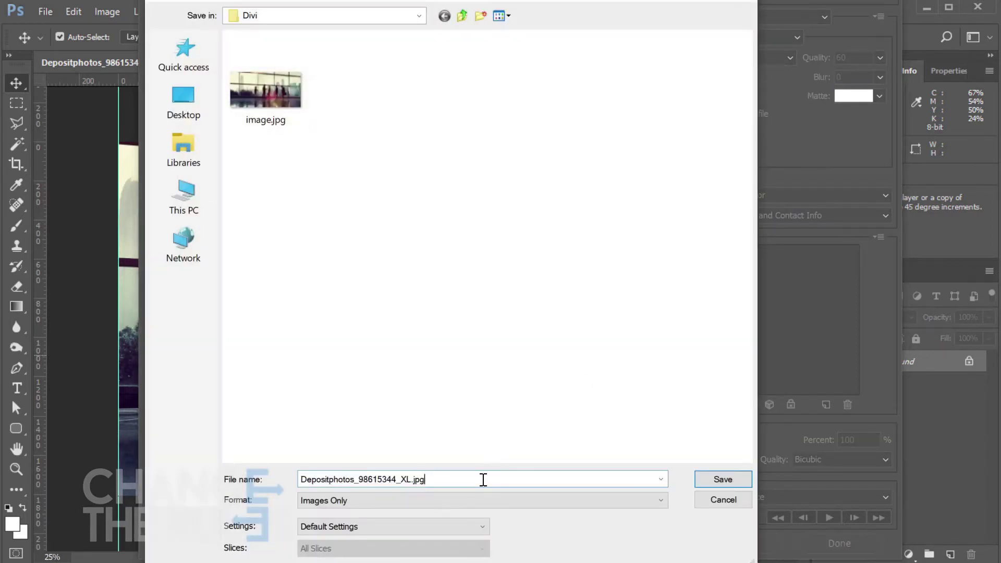
key(ctrl+a)
text(des)
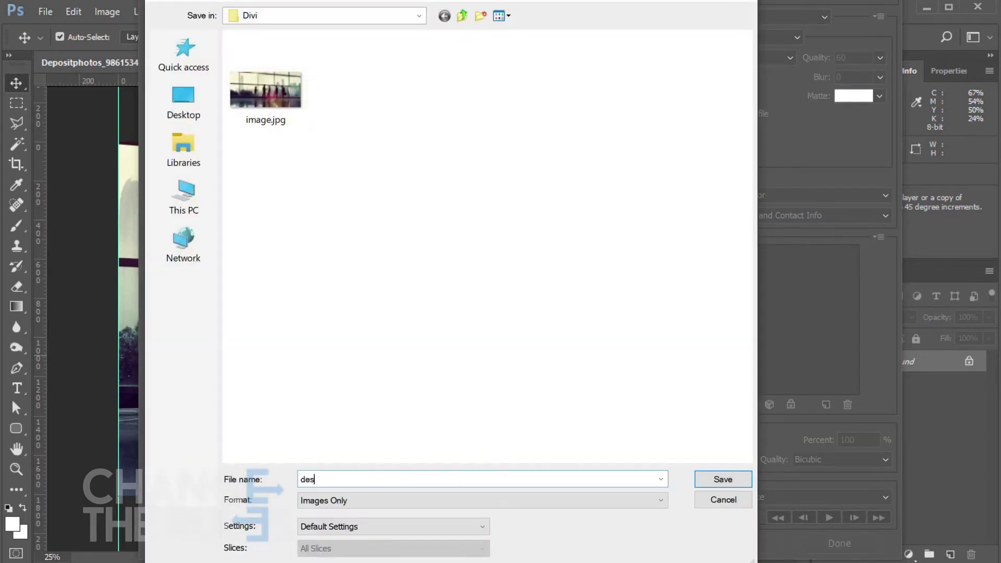
text(ktop-image)
key(Return)
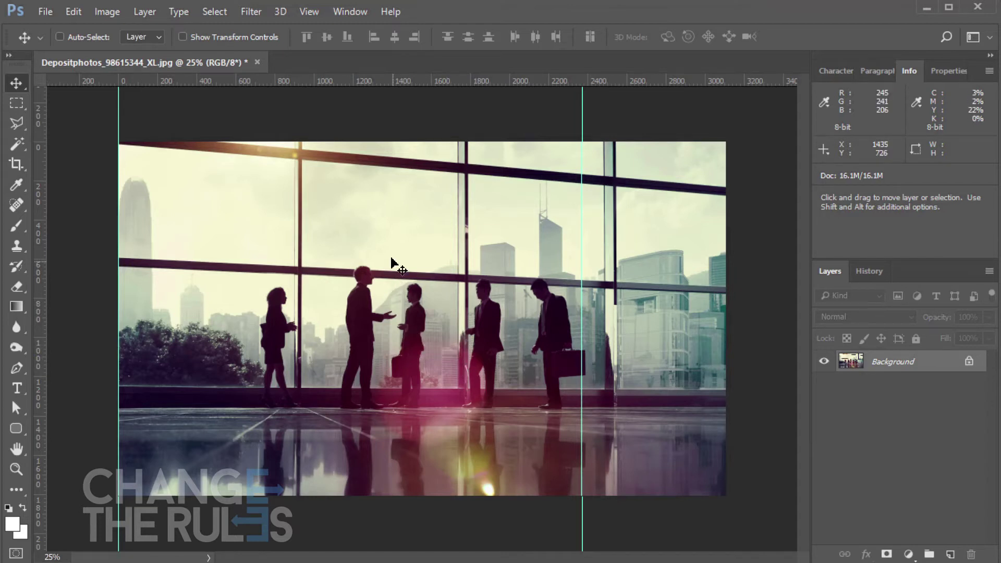
click(16, 164)
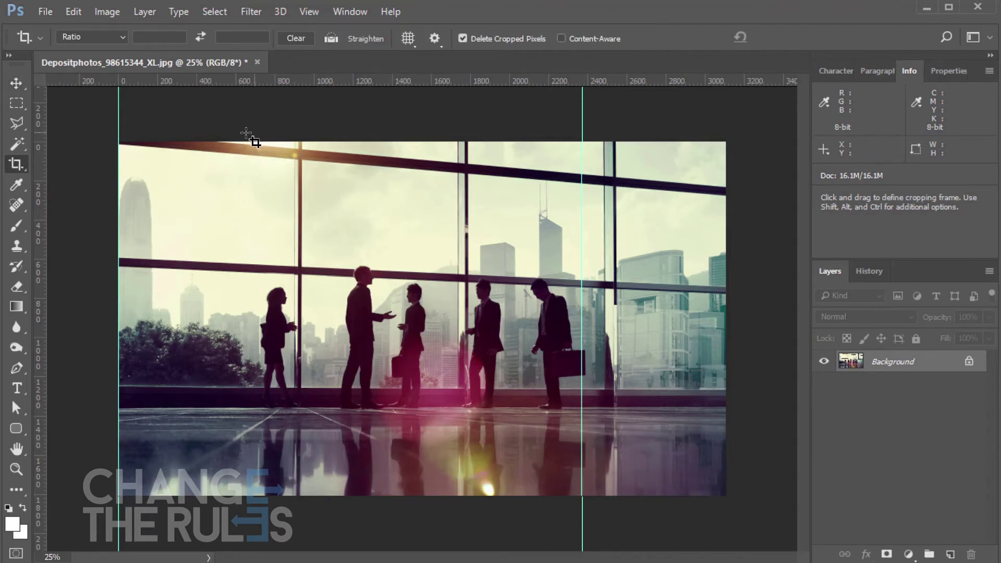
Step: Measure a band left of the right guide and add a guide at its left edge
click(17, 103)
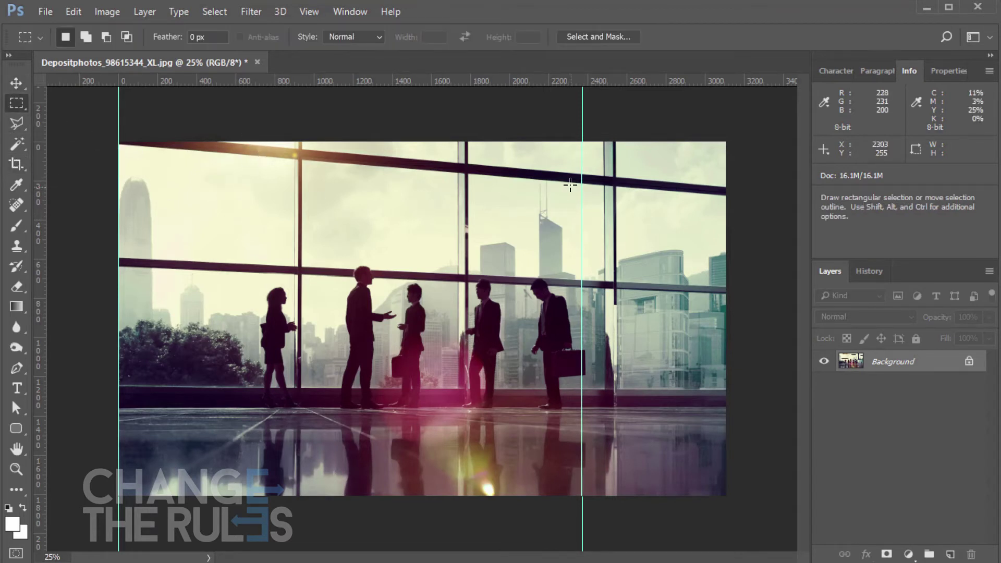
drag(580, 131, 259, 455)
drag(39, 365, 260, 372)
click(225, 354)
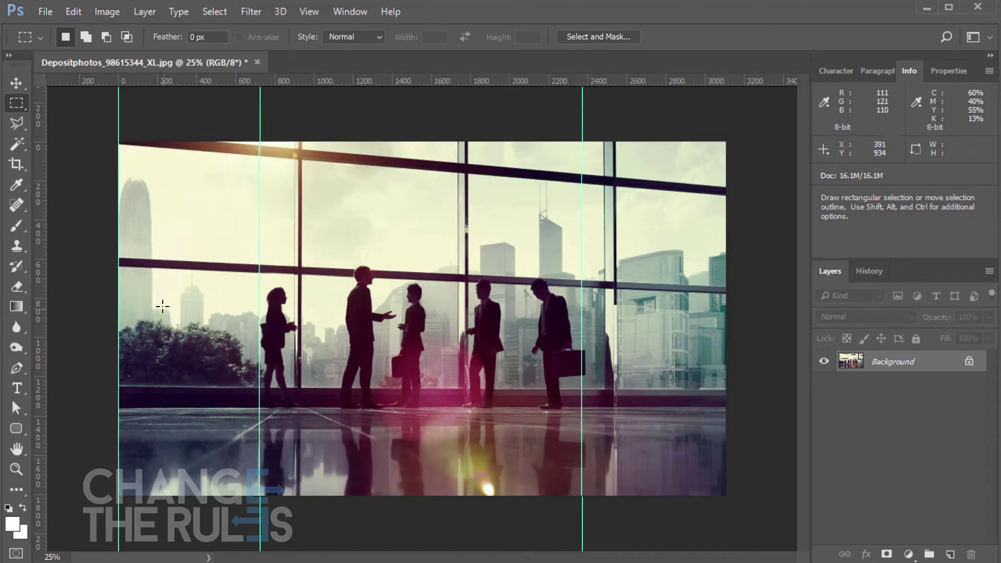
Step: Crop the photo between the two guides to a 1649 × 1809 px portrait section
click(15, 165)
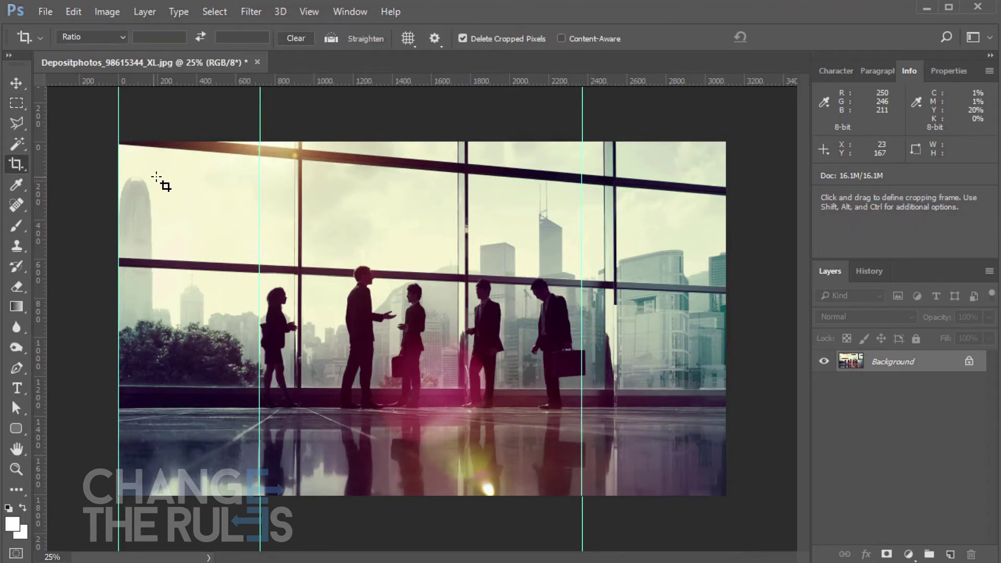
drag(260, 141, 595, 514)
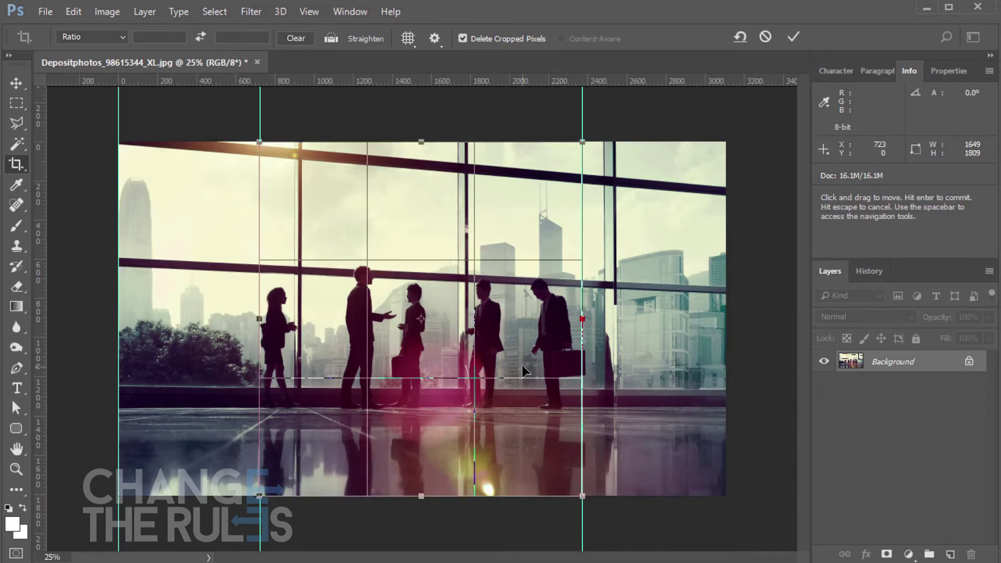
key(Return)
key(v)
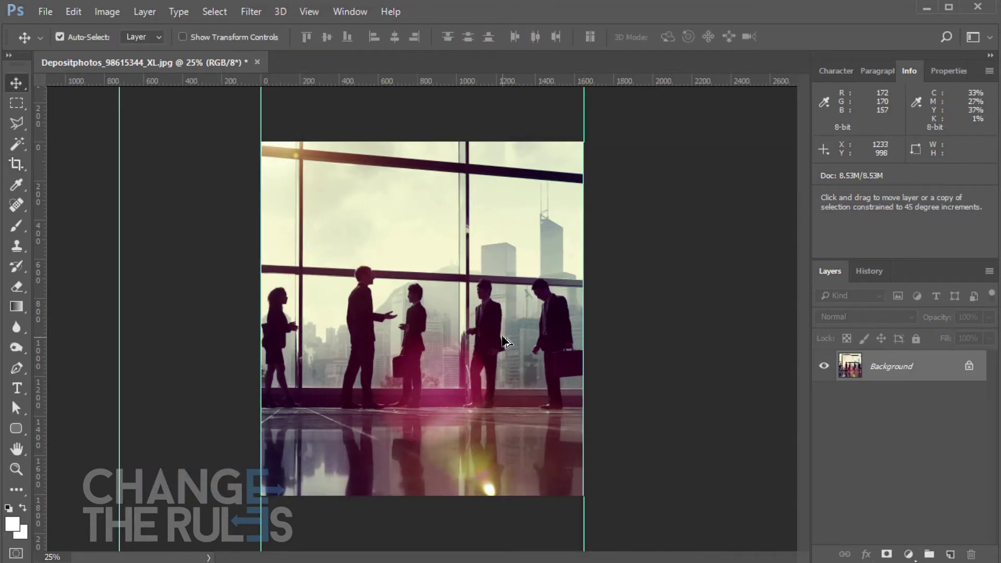
key(ctrl+alt+shift+s)
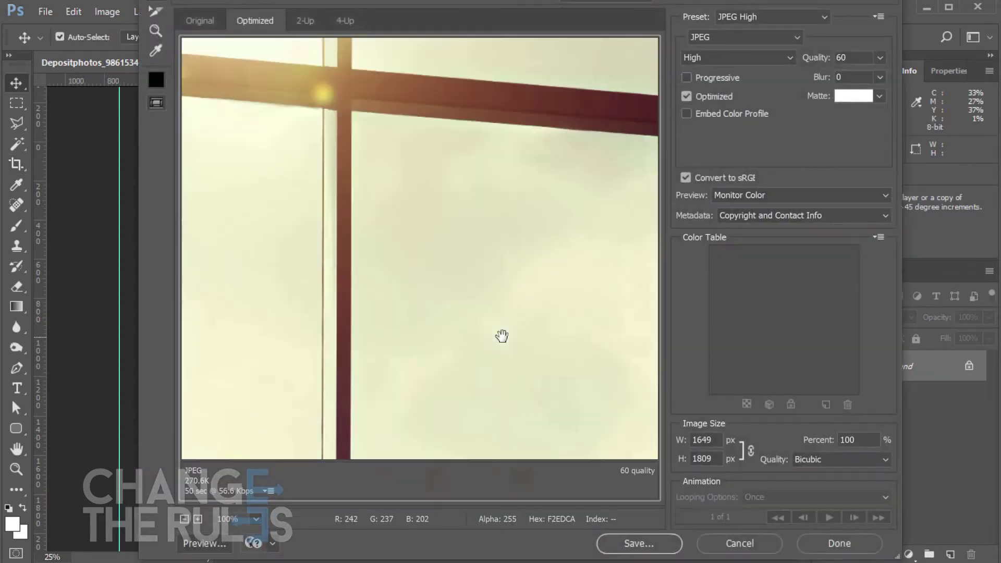
Step: Save the portrait crop as tablet-mobile-image in the Divi folder
click(610, 546)
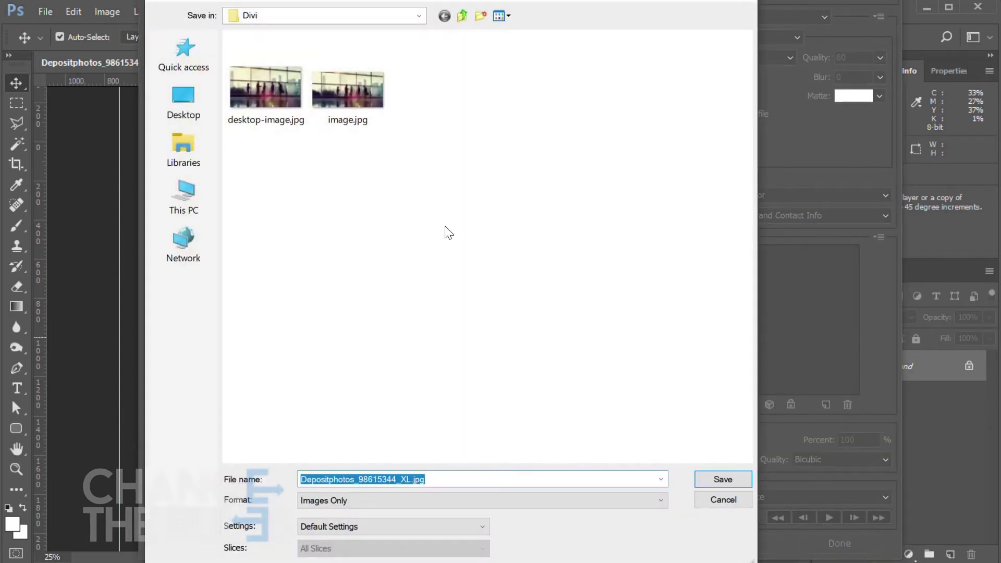
text(tablet-mobile-)
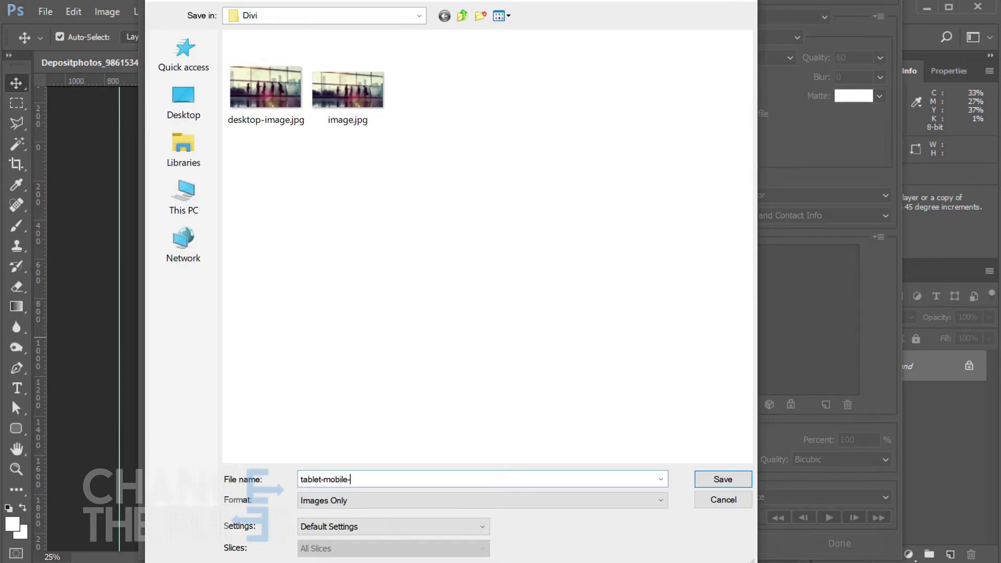
text(image)
key(Return)
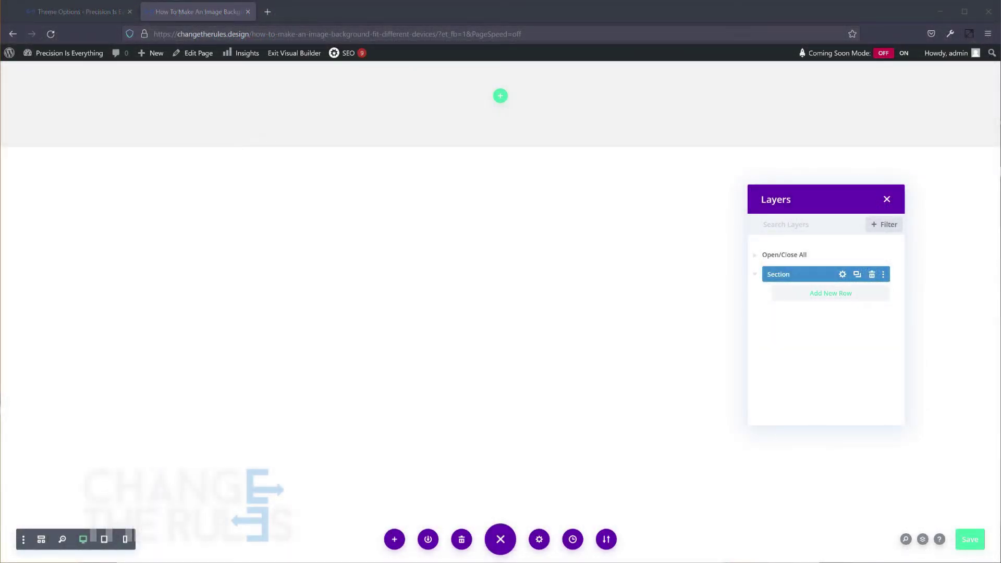
Step: Add a single-column row with a Text module, then duplicate it into two stacked text blocks
click(501, 96)
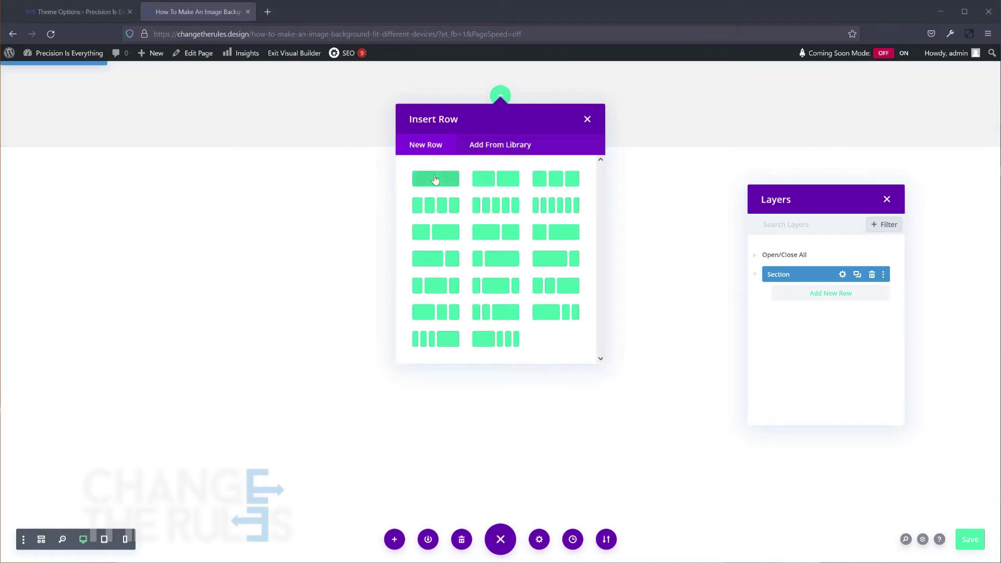
click(435, 180)
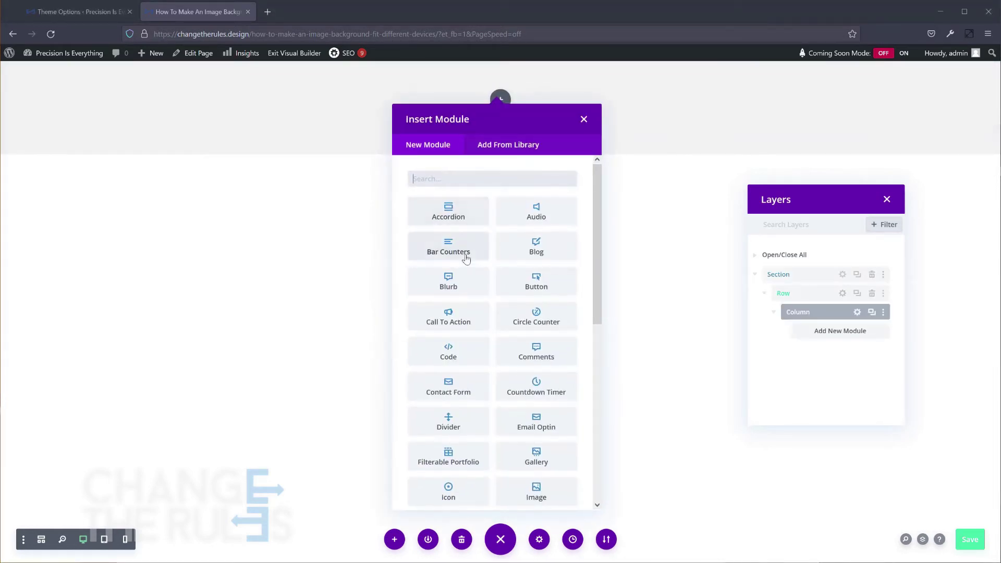
scroll(459, 259, down, 4)
scroll(459, 258, down, 5)
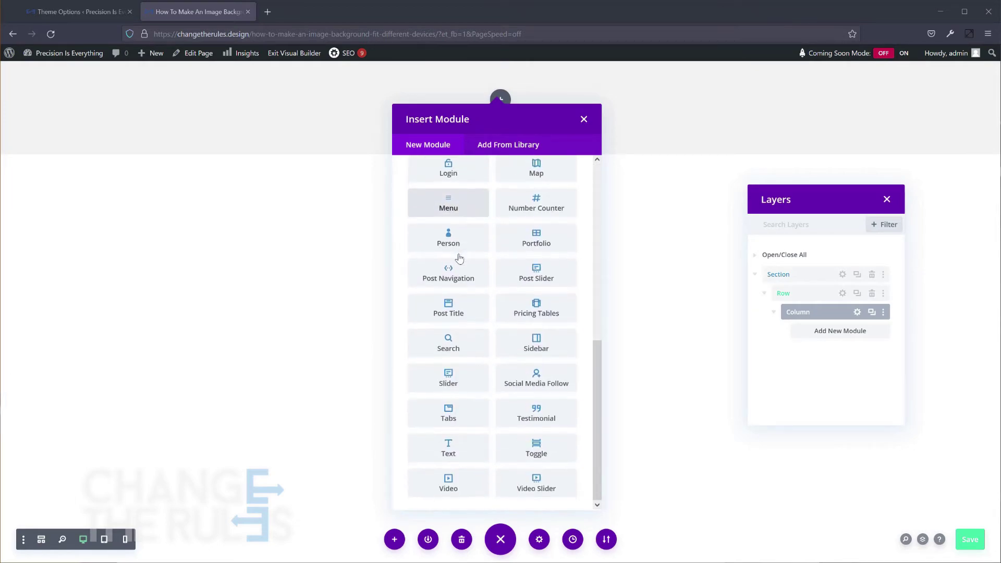
click(447, 449)
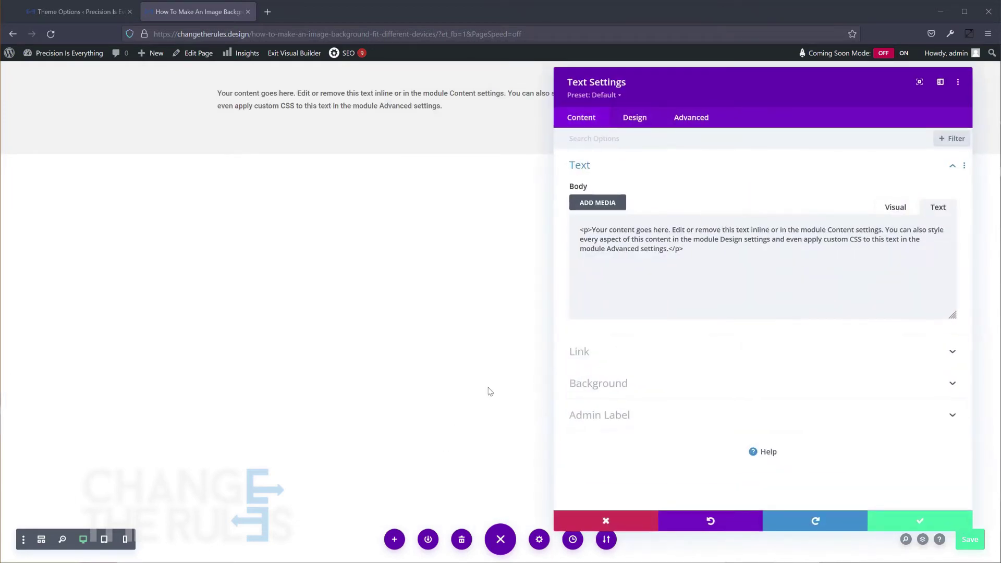
click(905, 523)
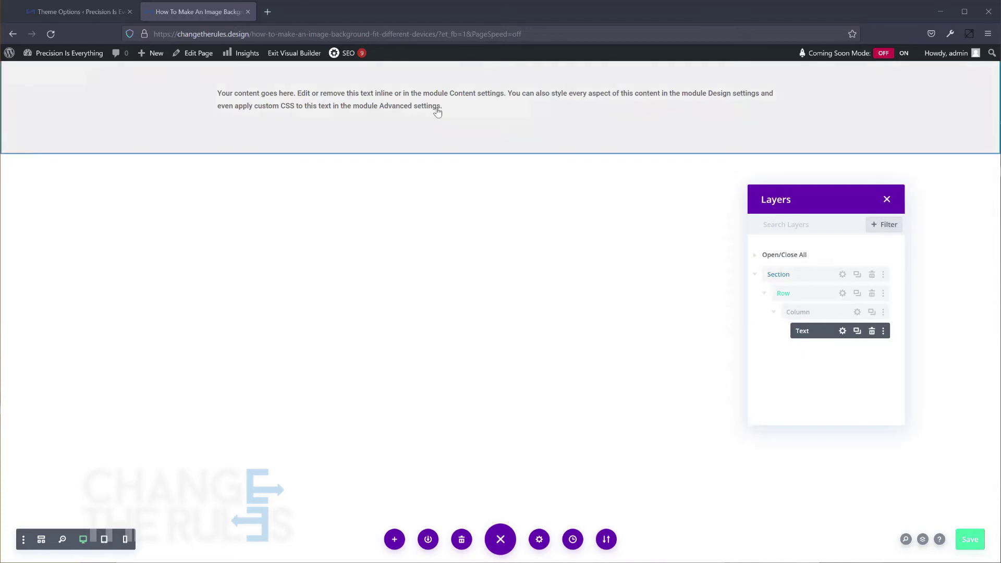
mouse_move(498, 110)
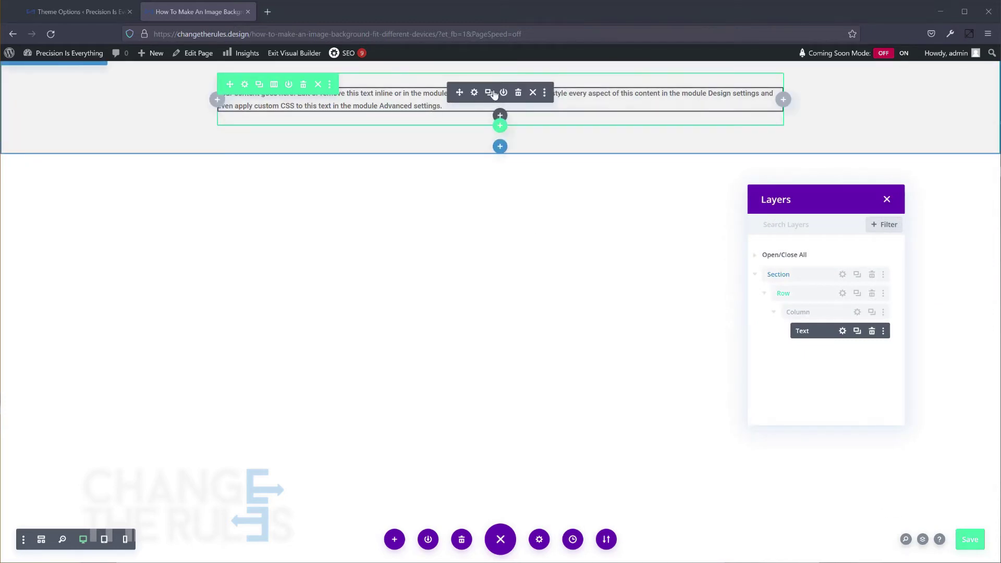
click(490, 94)
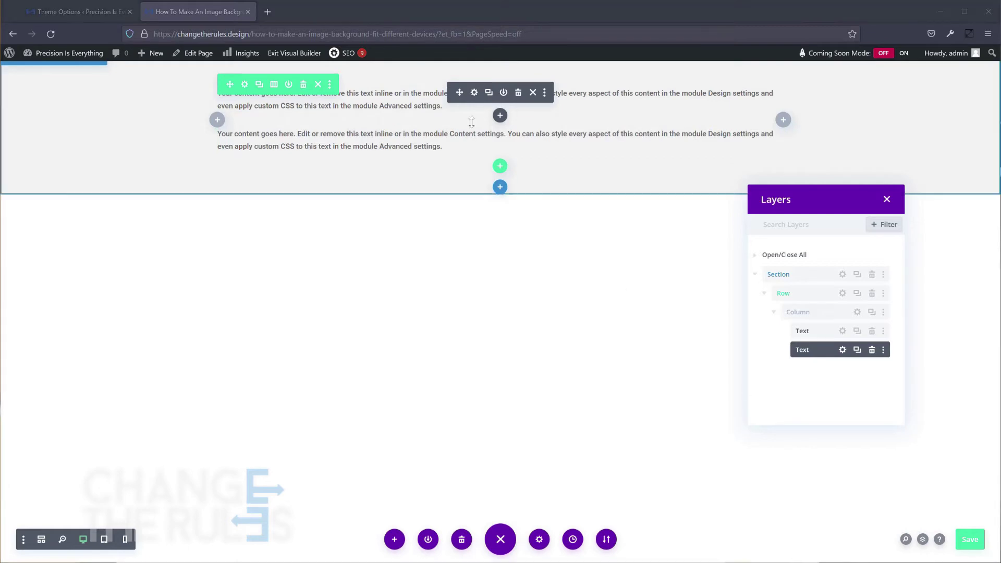
click(474, 93)
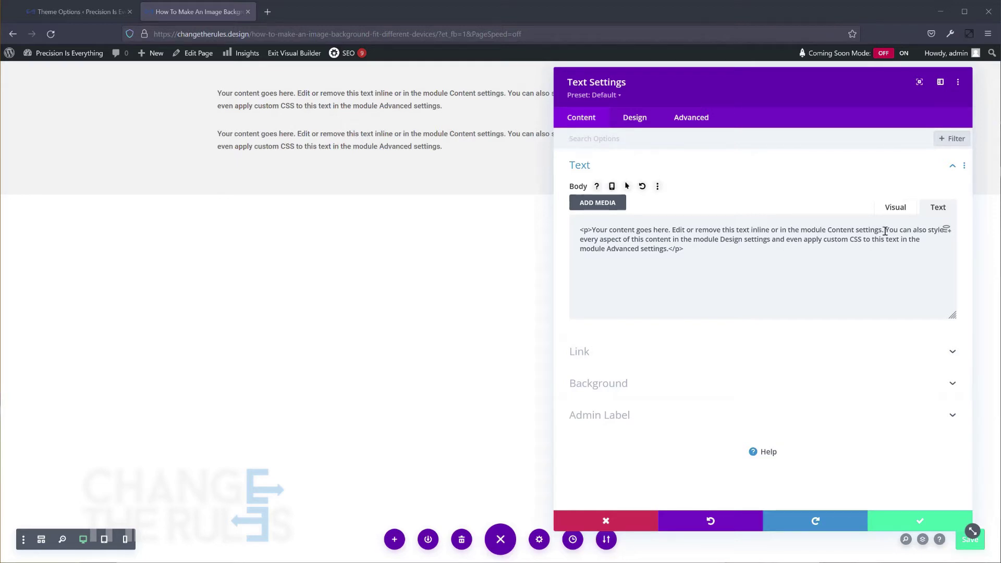
Step: Delete the 'You can also style…' sentence so the top text ends at 'module Content settings.'
drag(885, 231, 671, 251)
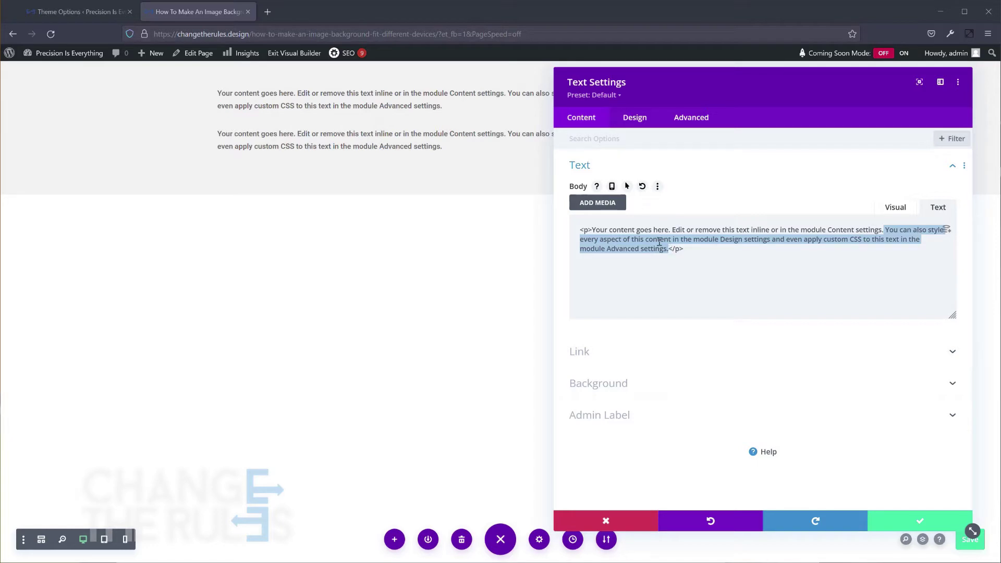
key(BackSpace)
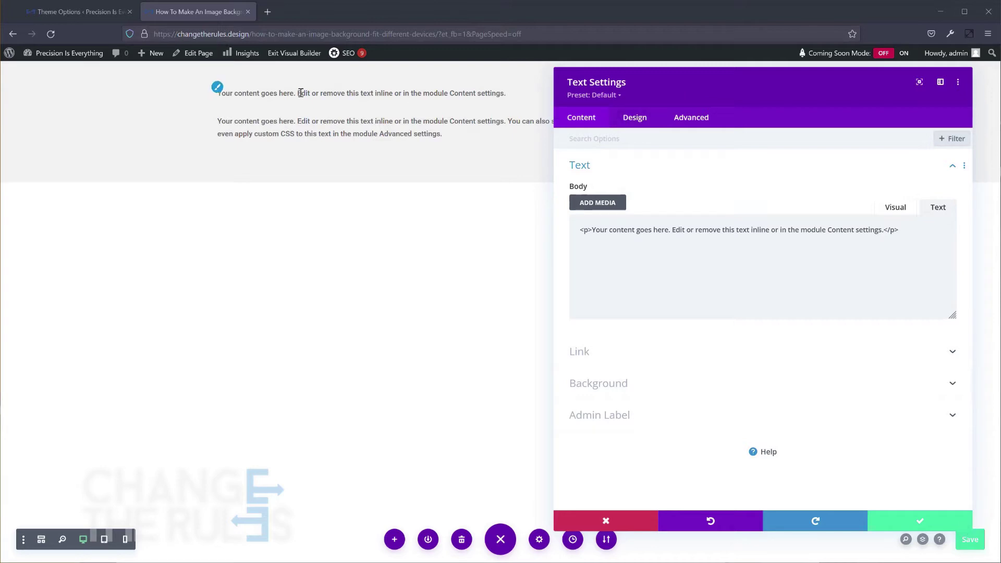
click(217, 87)
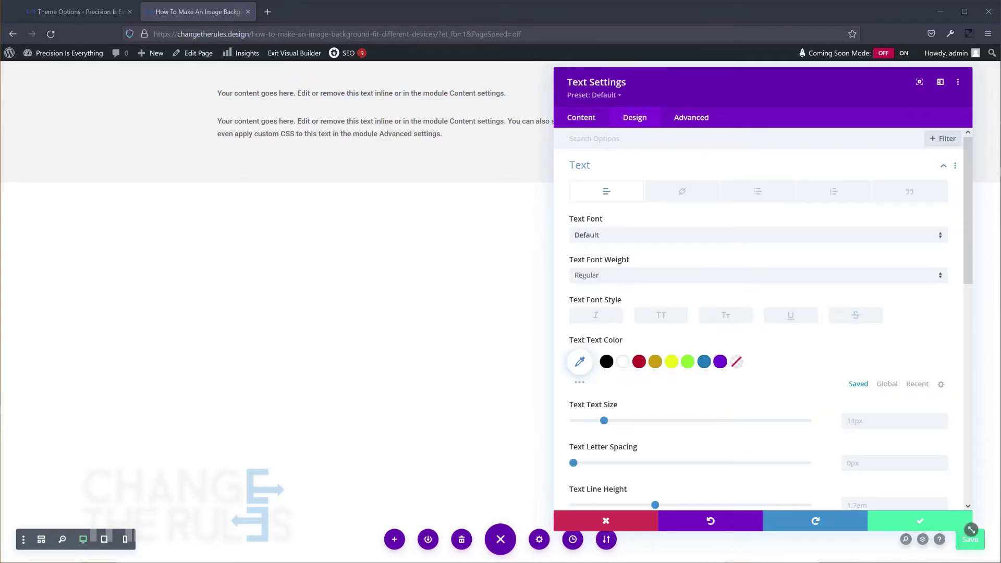
Step: Make the top text white and set its font to Roboto
drag(971, 530, 824, 347)
drag(714, 84, 772, 199)
scroll(726, 345, down, 2)
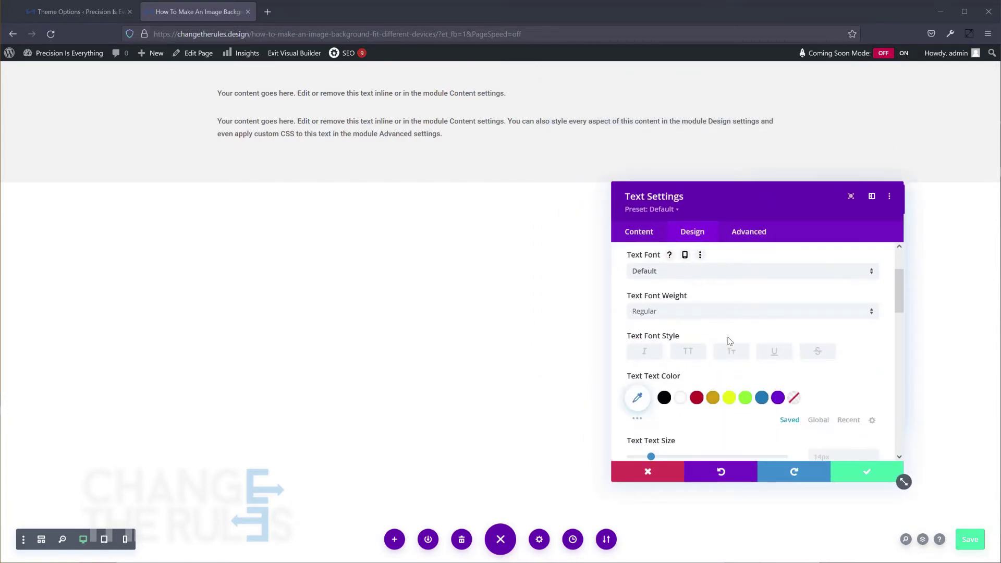
click(682, 399)
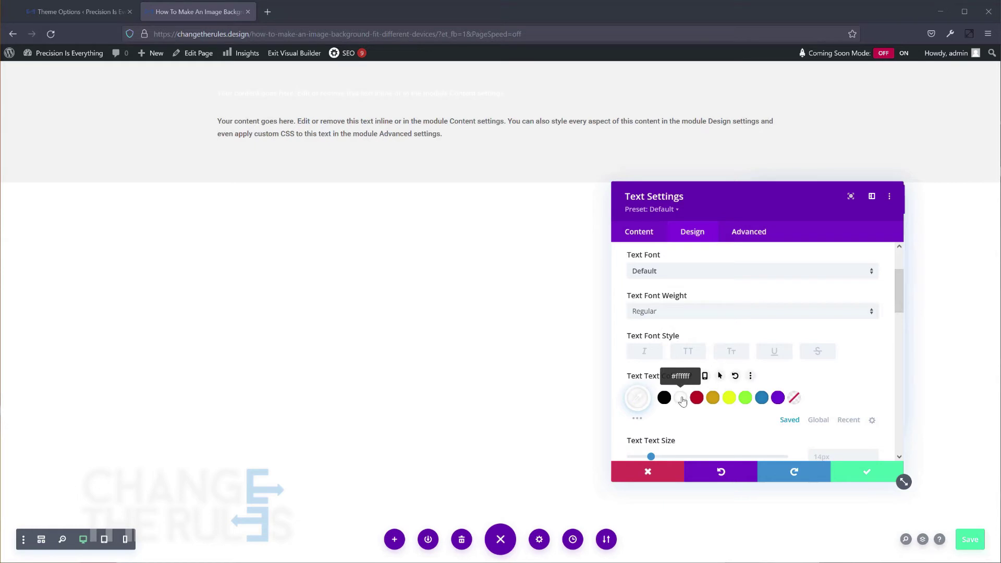
click(688, 271)
click(682, 182)
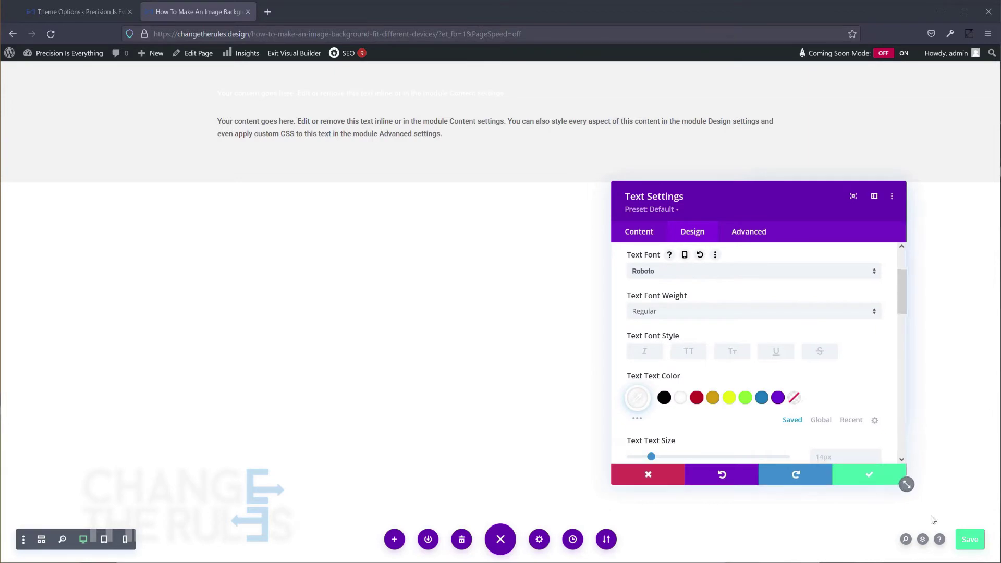
Step: Set the top text to bold 40px with 50px line height, and 20px/30px on phone
drag(903, 482, 974, 517)
scroll(971, 306, down, 3)
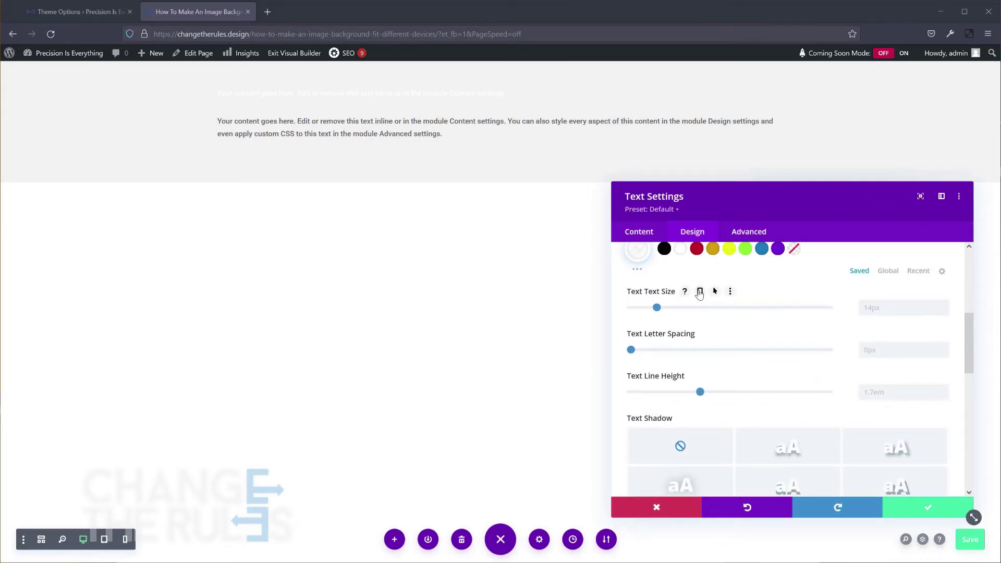
click(700, 292)
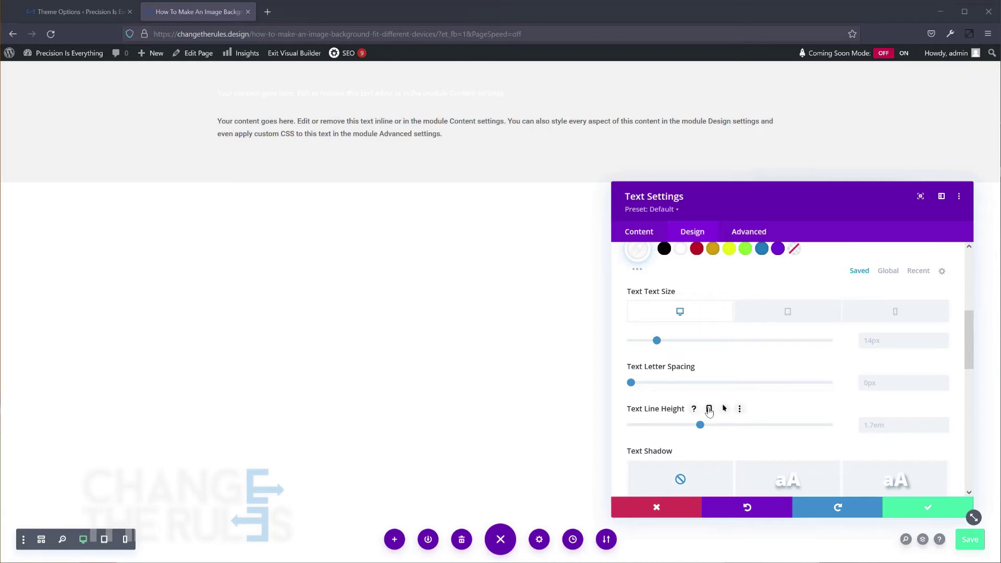
click(710, 409)
scroll(970, 344, down, 2)
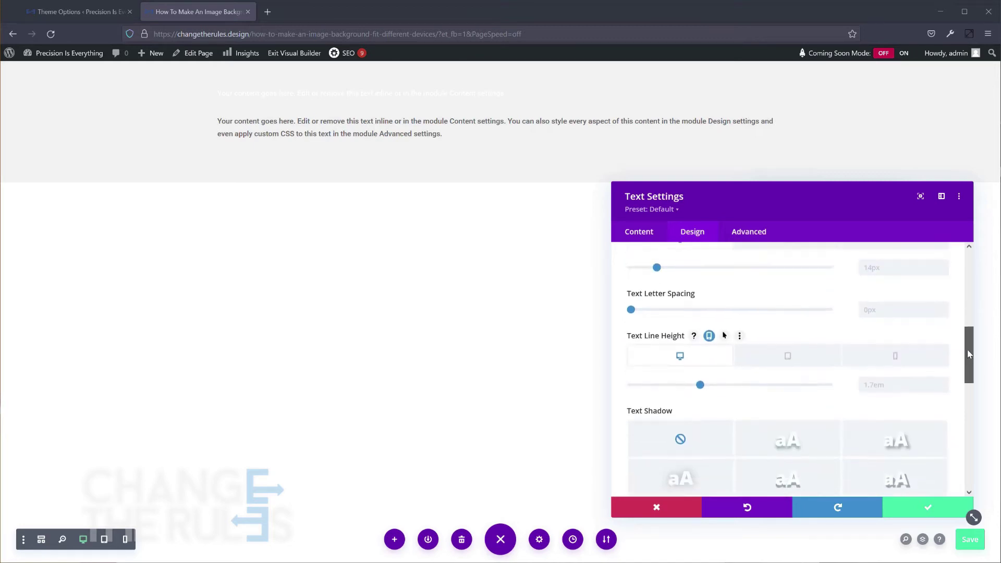
scroll(967, 348, up, 1)
click(894, 310)
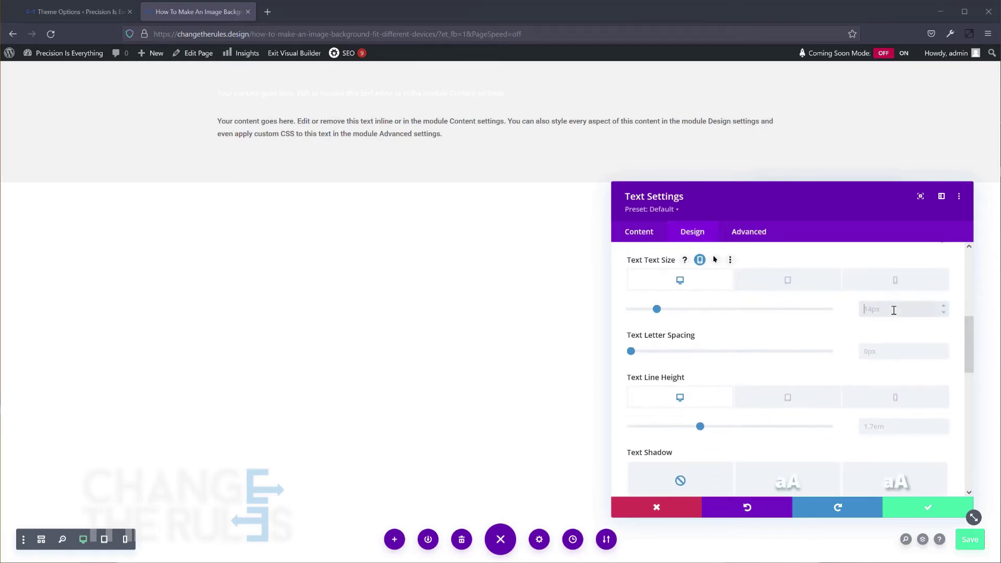
click(881, 426)
text(p)
text(40)
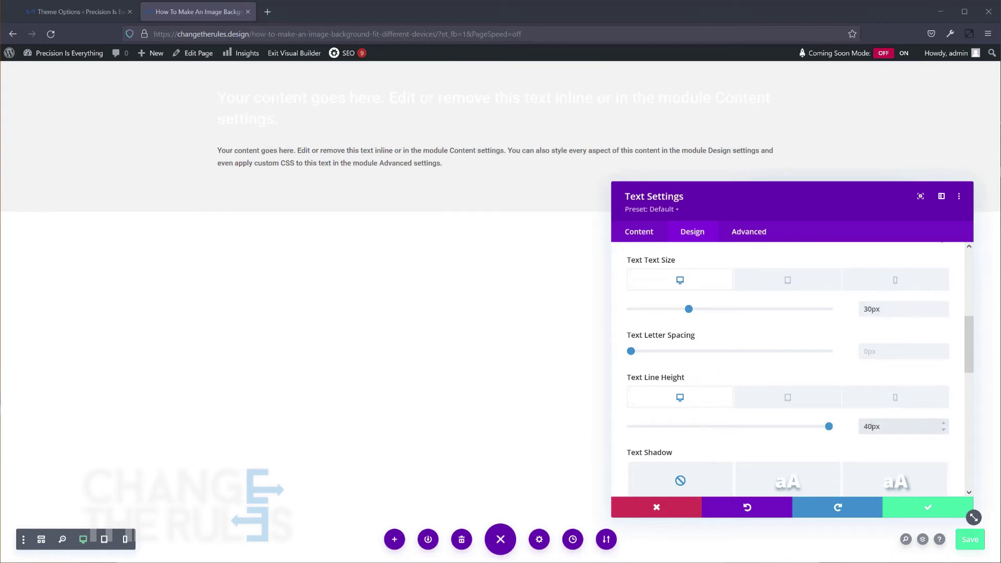
click(777, 280)
click(895, 280)
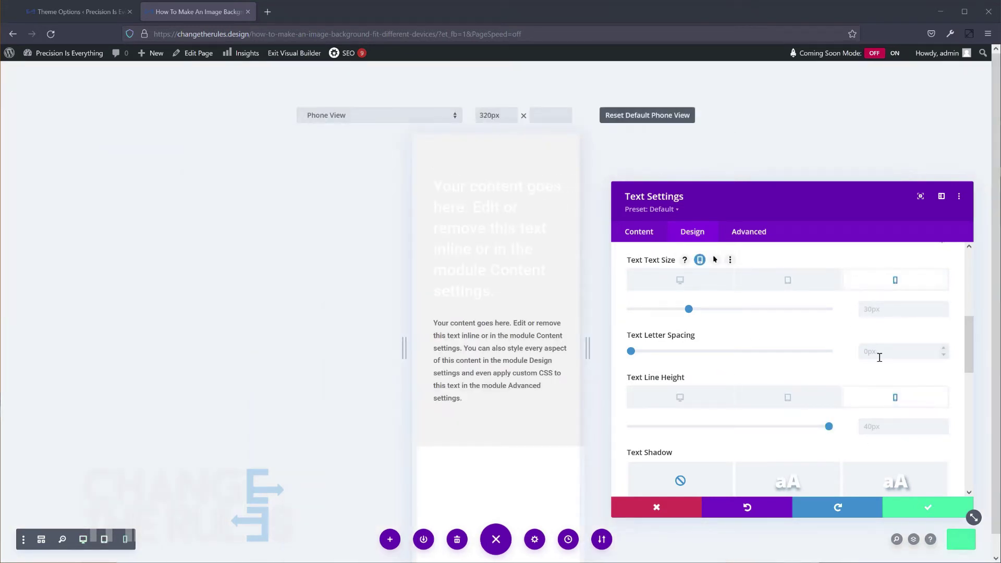
click(889, 308)
text(20)
click(881, 426)
text(30)
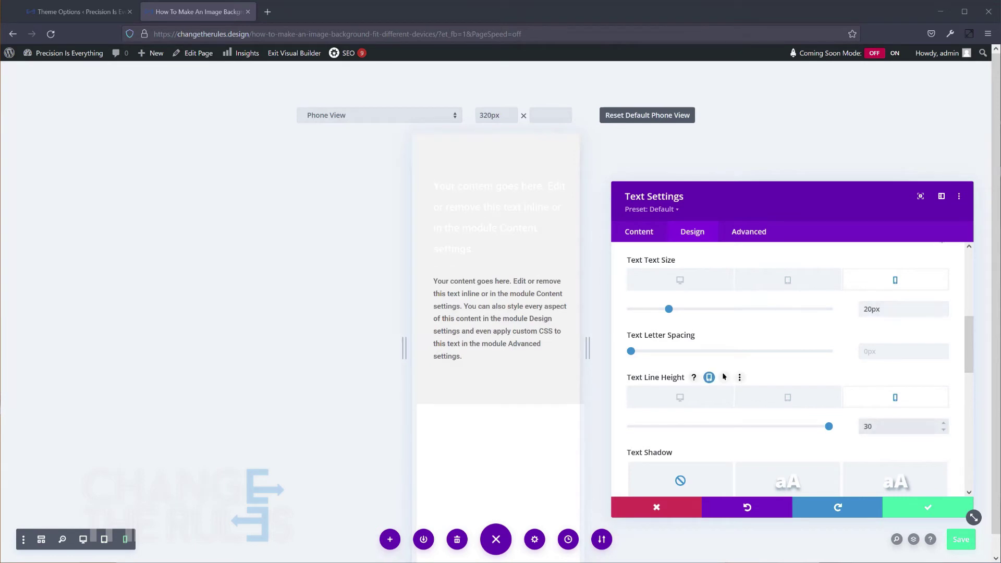
click(681, 280)
scroll(711, 381, down, 3)
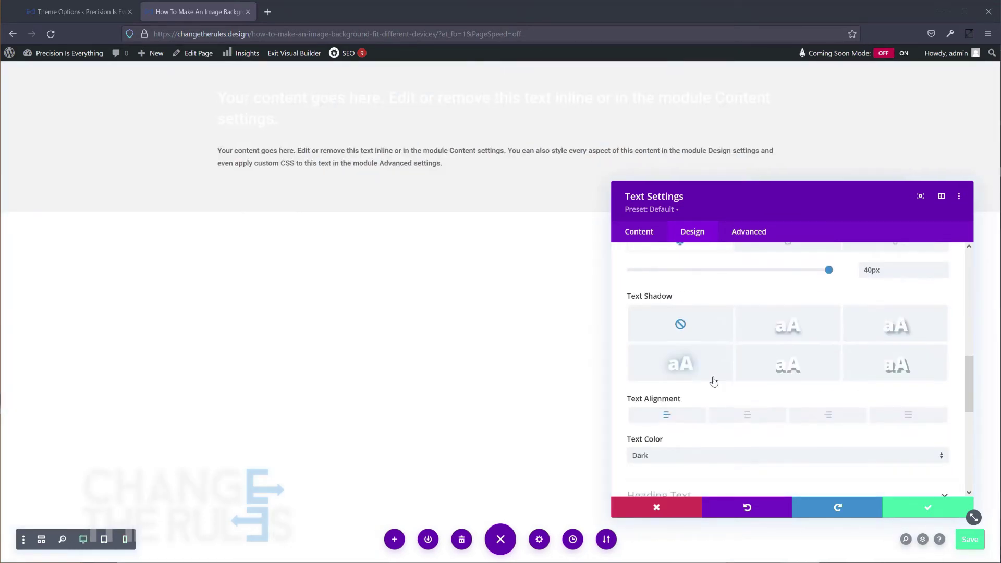
scroll(798, 417, up, 5)
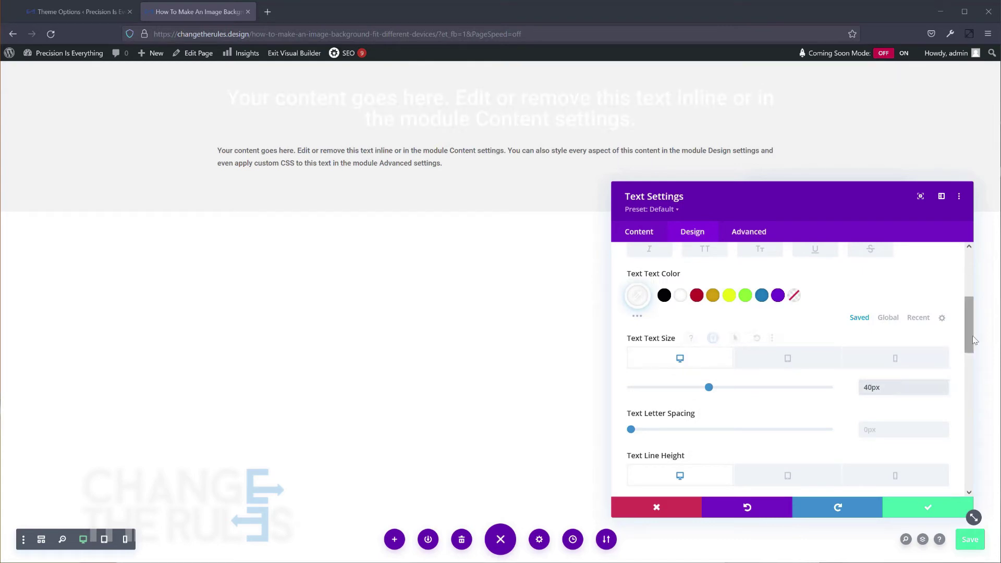
scroll(785, 280, down, 2)
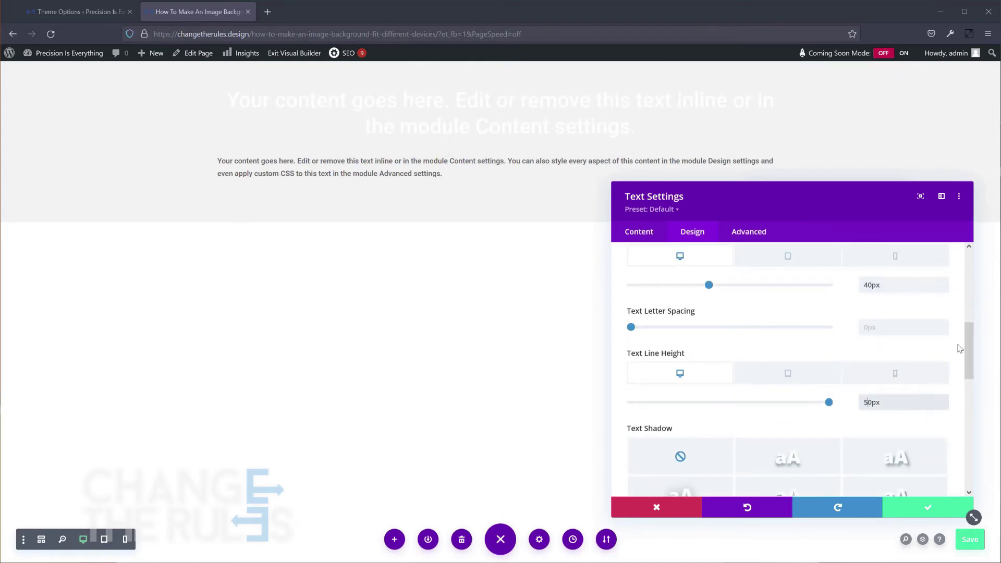
scroll(785, 280, up, 3)
click(829, 275)
click(732, 354)
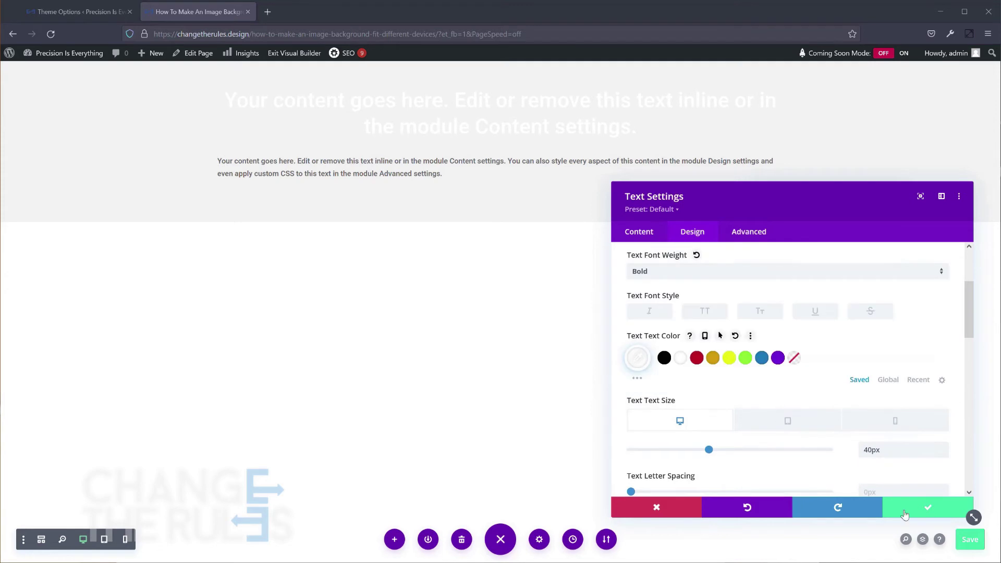
click(906, 514)
Step: Make the second text block's paragraph white and centred
click(474, 161)
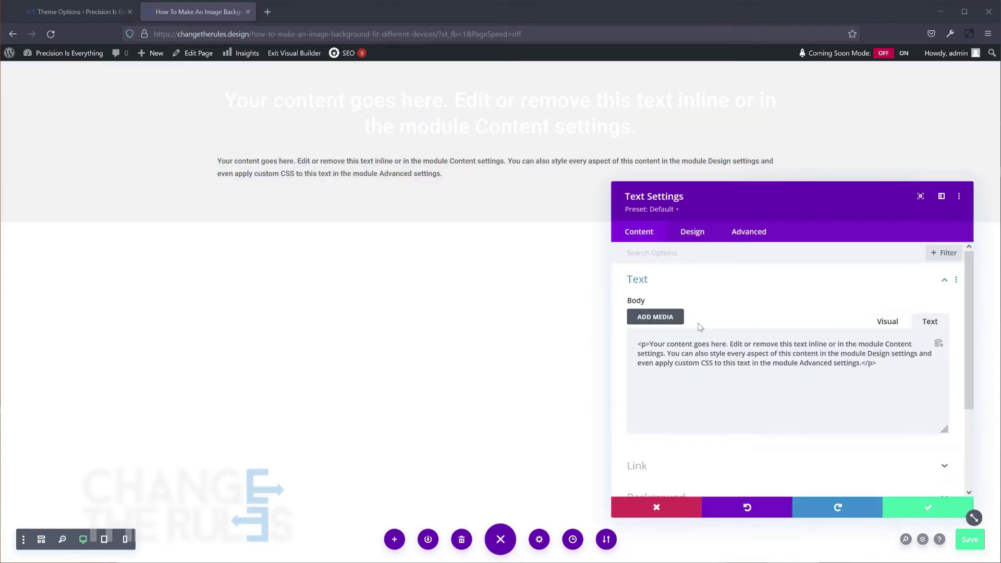
click(691, 232)
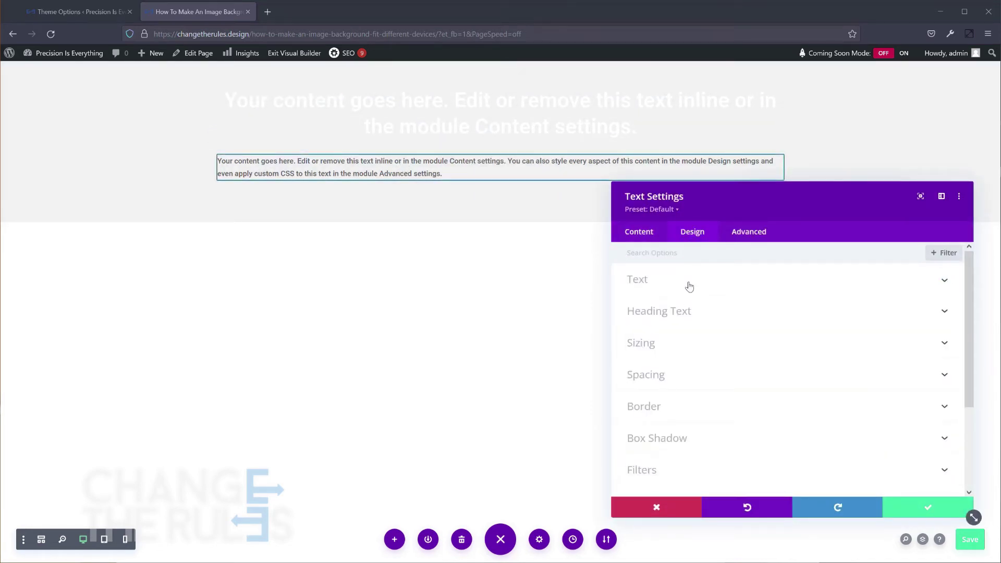
click(690, 284)
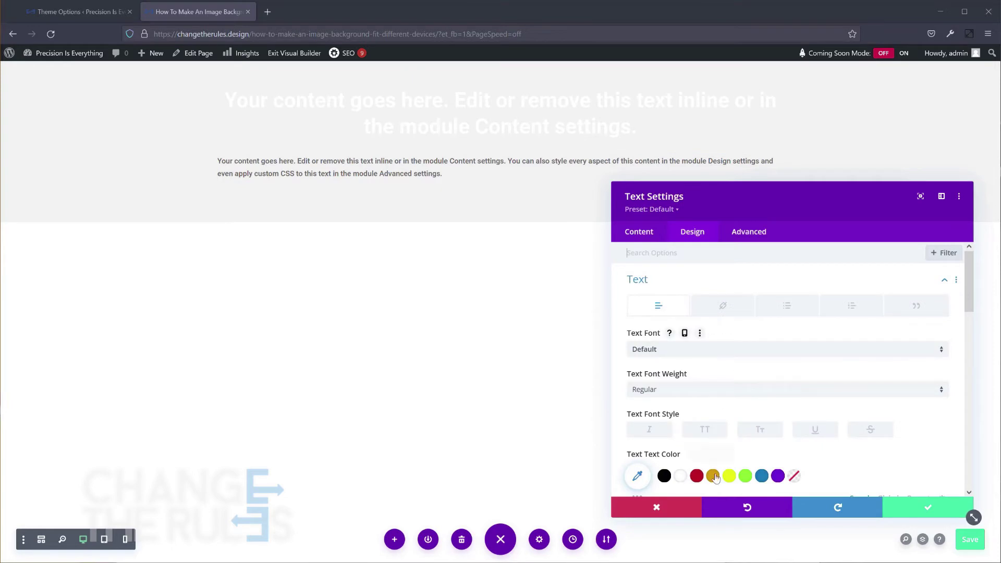
scroll(704, 443, down, 4)
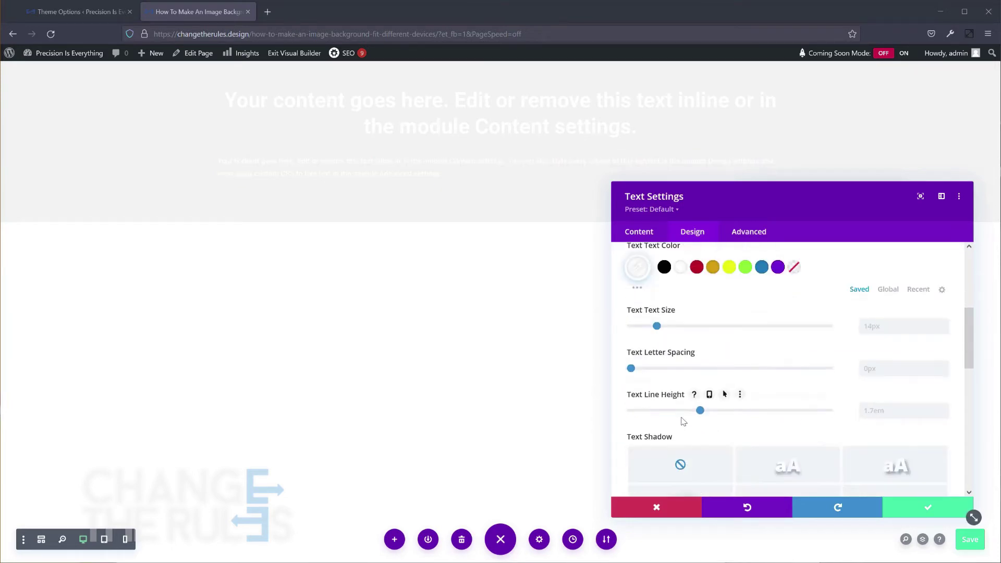
scroll(684, 421, down, 3)
click(895, 506)
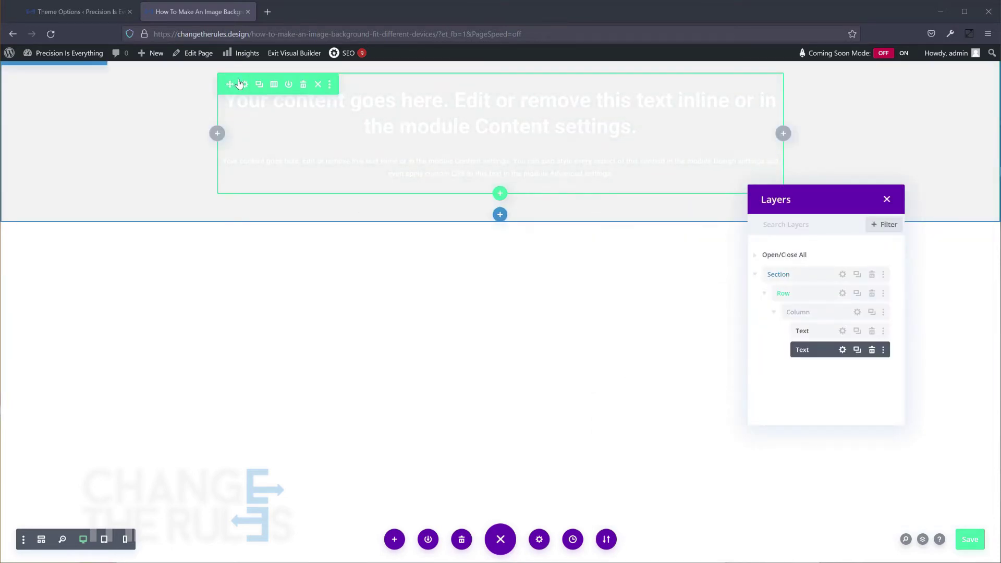
Step: Give the row a semi-transparent black background
click(243, 84)
click(693, 208)
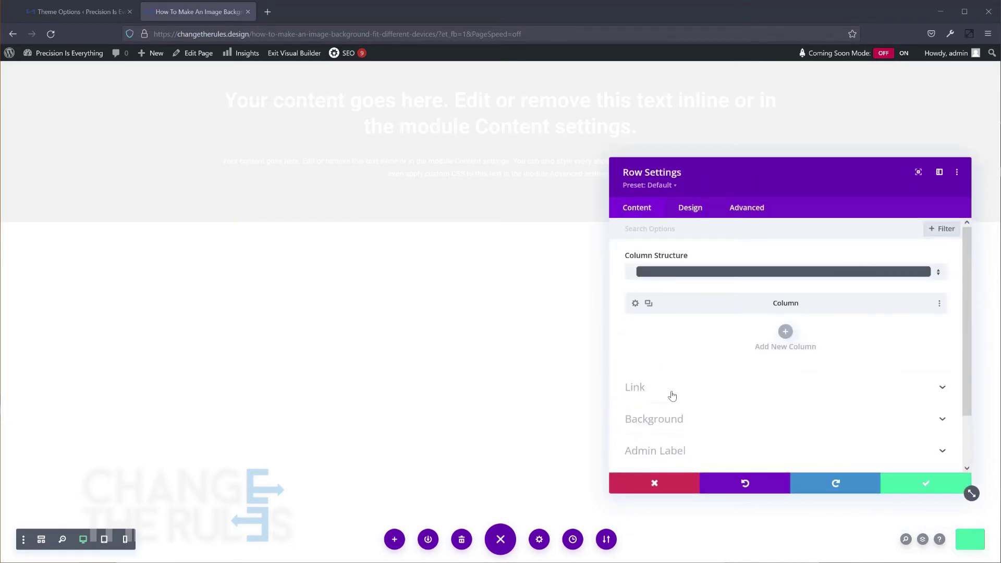
click(679, 419)
click(662, 432)
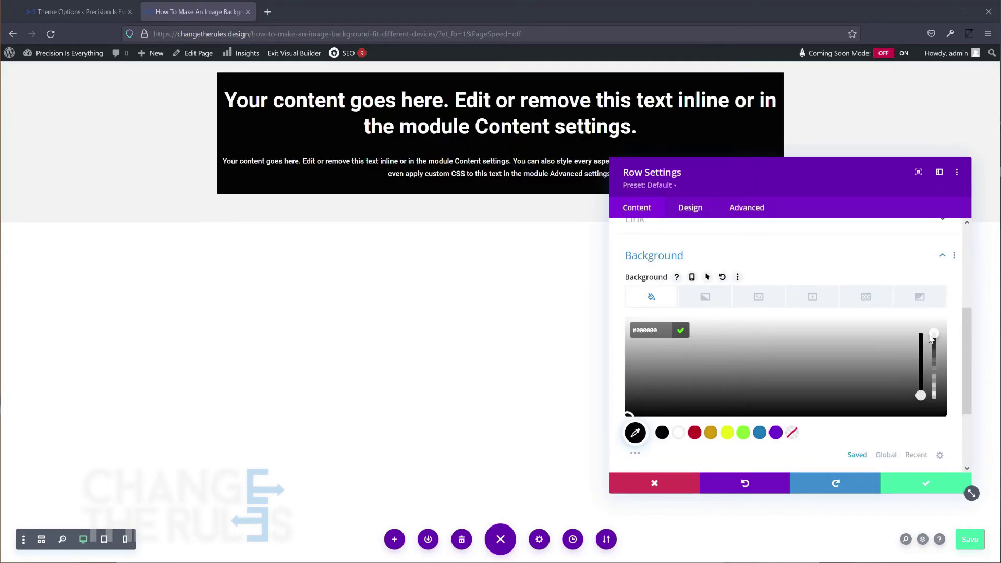
drag(932, 338, 935, 384)
Step: Set the row's desktop padding to 50px top and bottom, 30px left and right
click(691, 207)
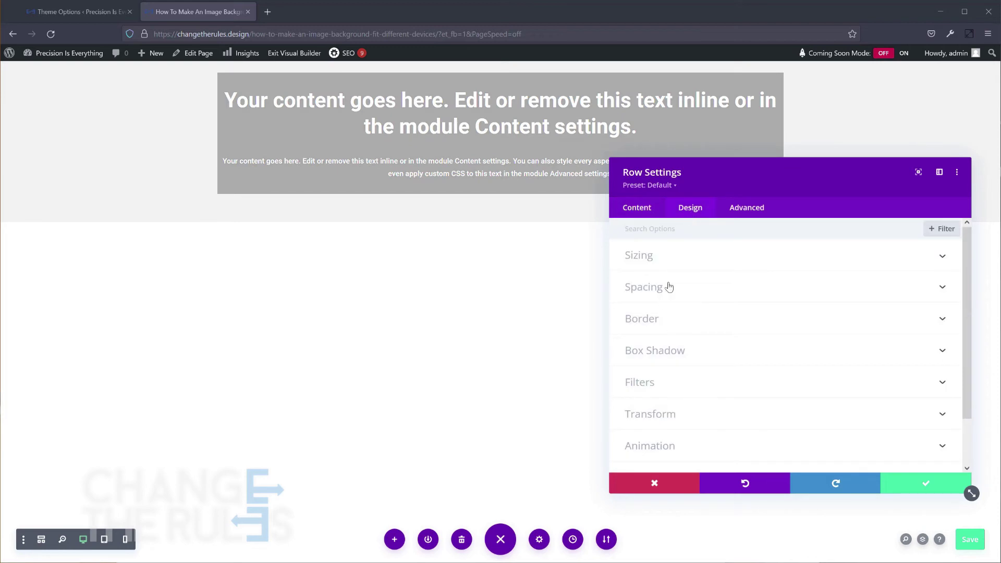
click(669, 287)
click(678, 306)
click(681, 354)
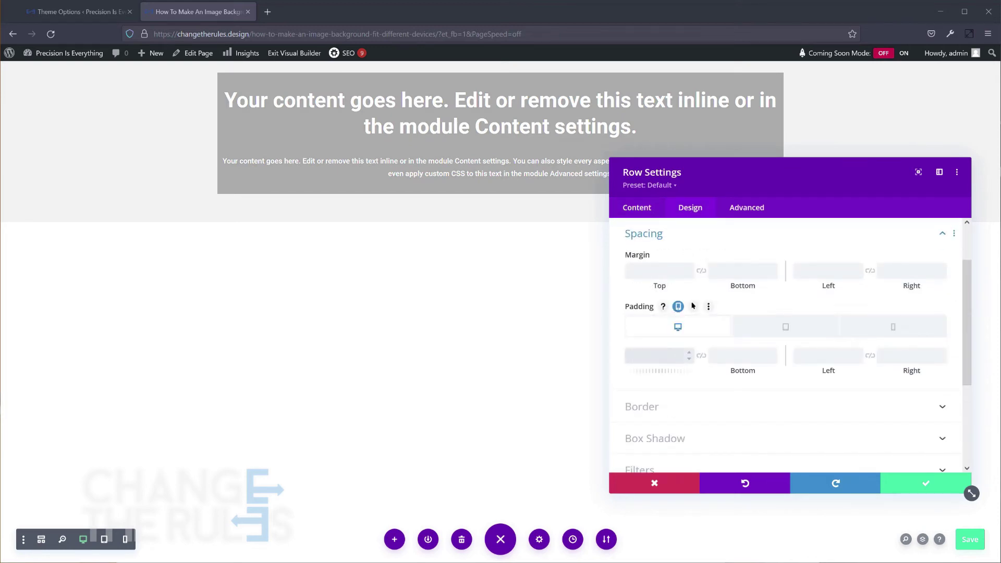
text(50)
key(Tab)
text(50)
click(798, 354)
text(3)
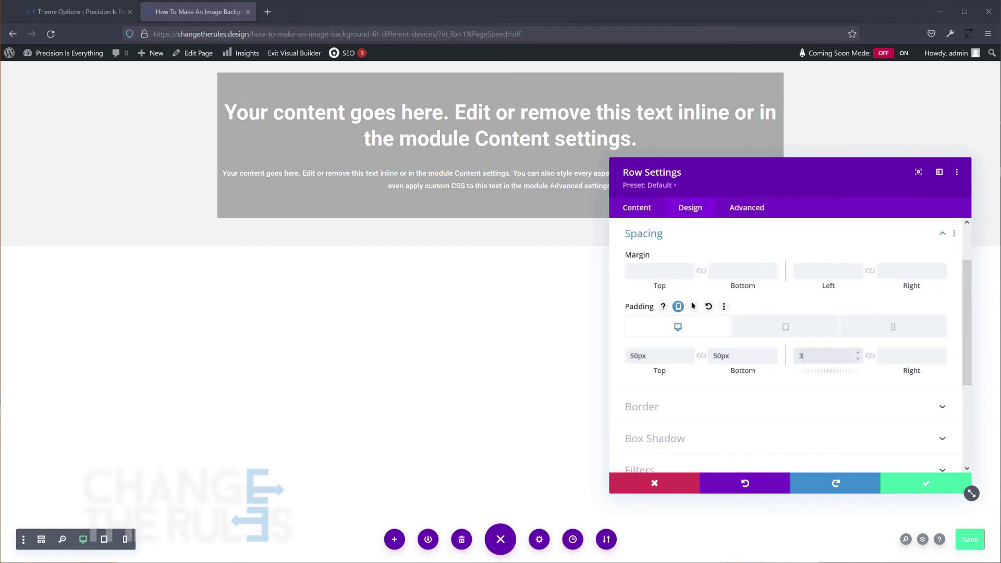
text(0)
key(Tab)
text(30)
Step: Set the row's phone padding to 30px top and bottom, 10px left and right
click(786, 327)
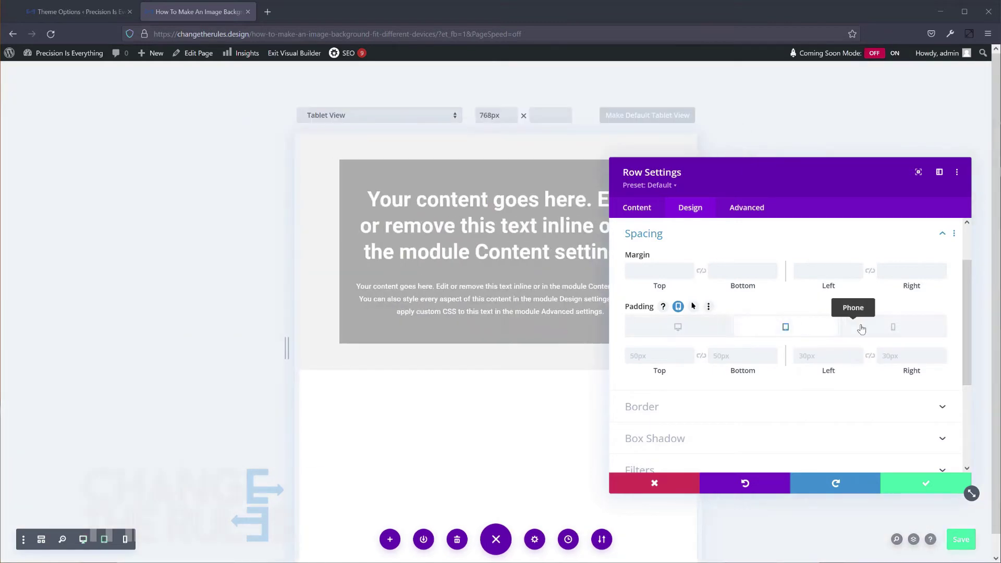
click(880, 329)
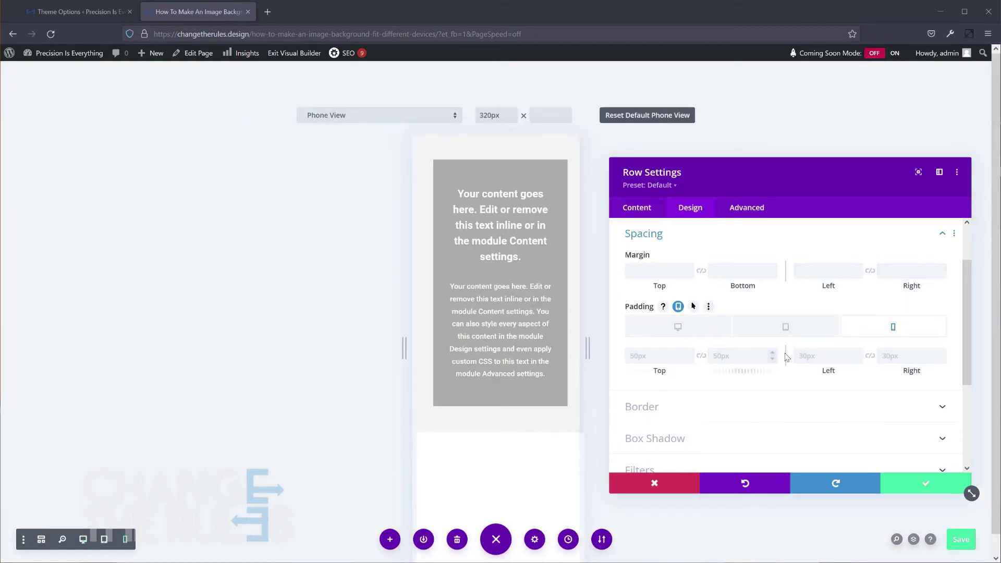
click(826, 356)
text(10)
key(Tab)
text(10px)
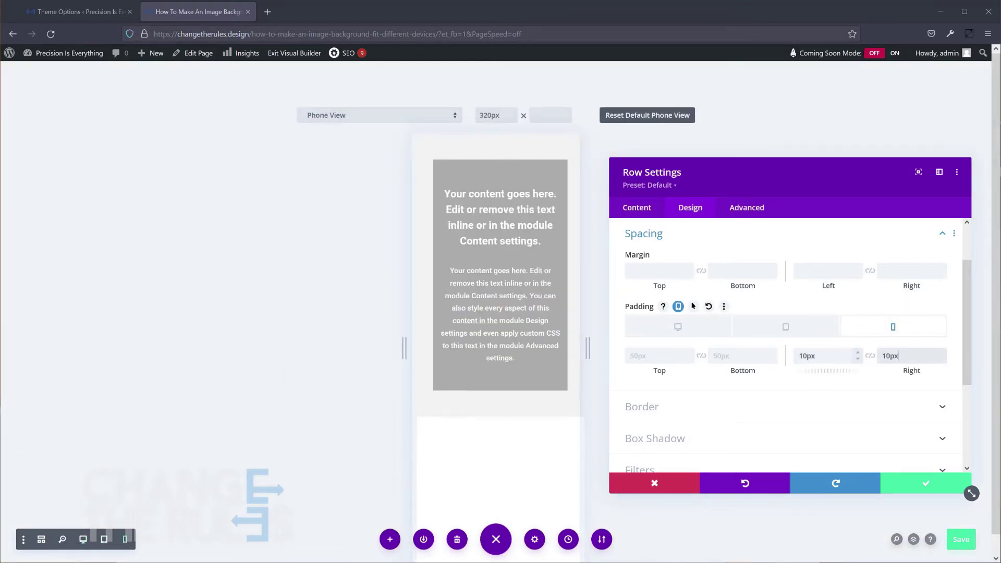
click(659, 353)
key(Tab)
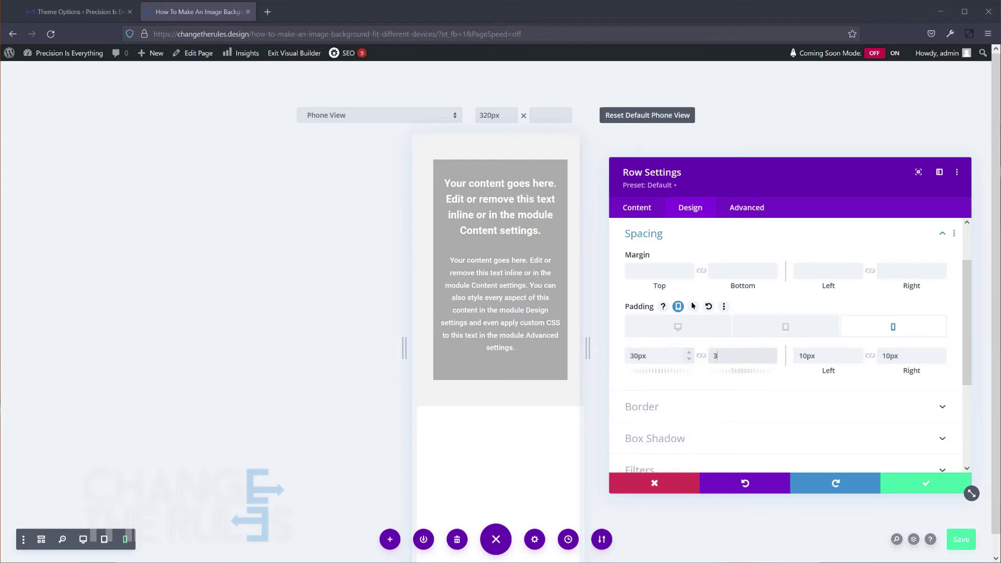
text(30)
click(926, 484)
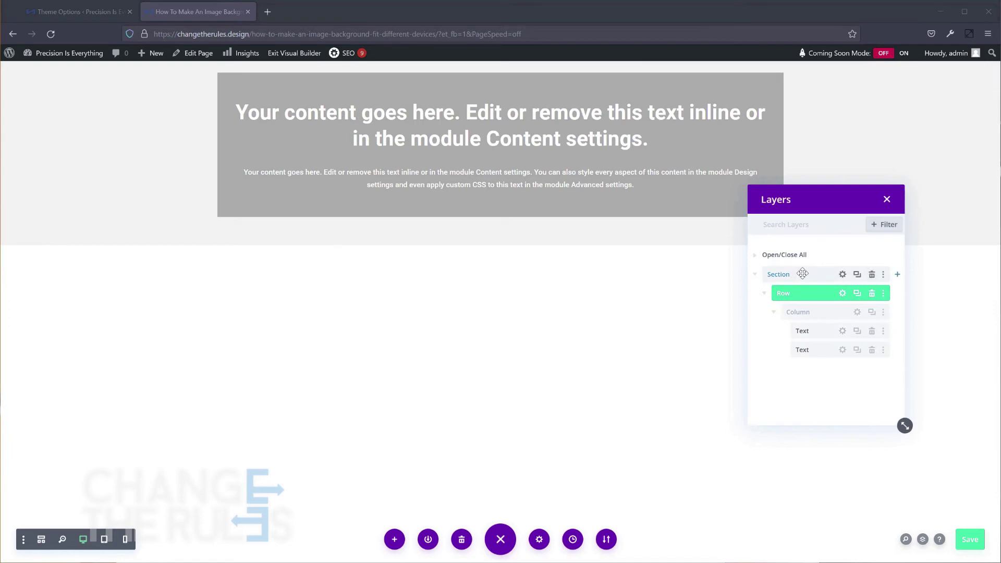
Step: In the section's background settings, enable separate per-device backgrounds and choose the image option
click(842, 275)
drag(730, 188, 364, 131)
drag(603, 436, 732, 472)
click(385, 231)
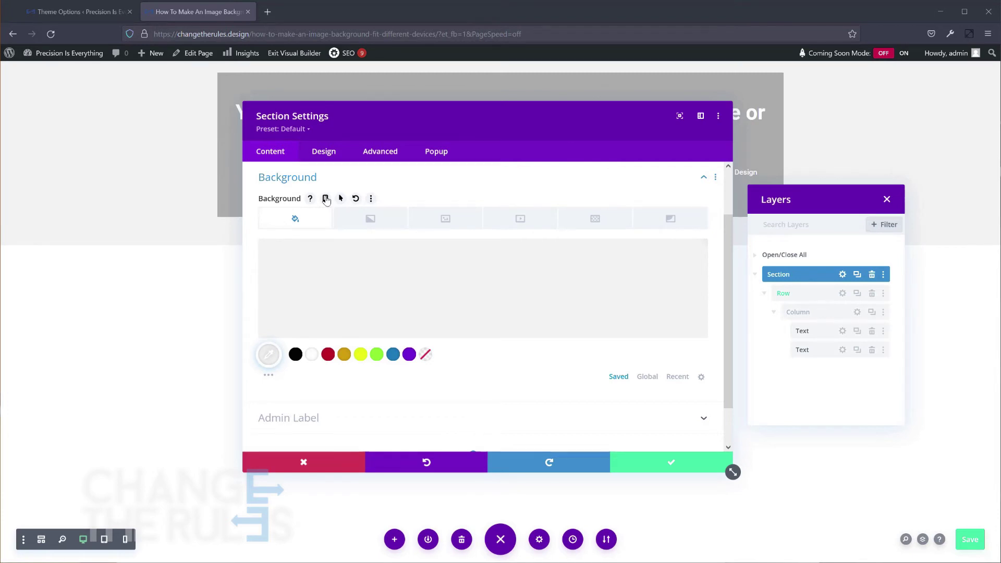
click(326, 199)
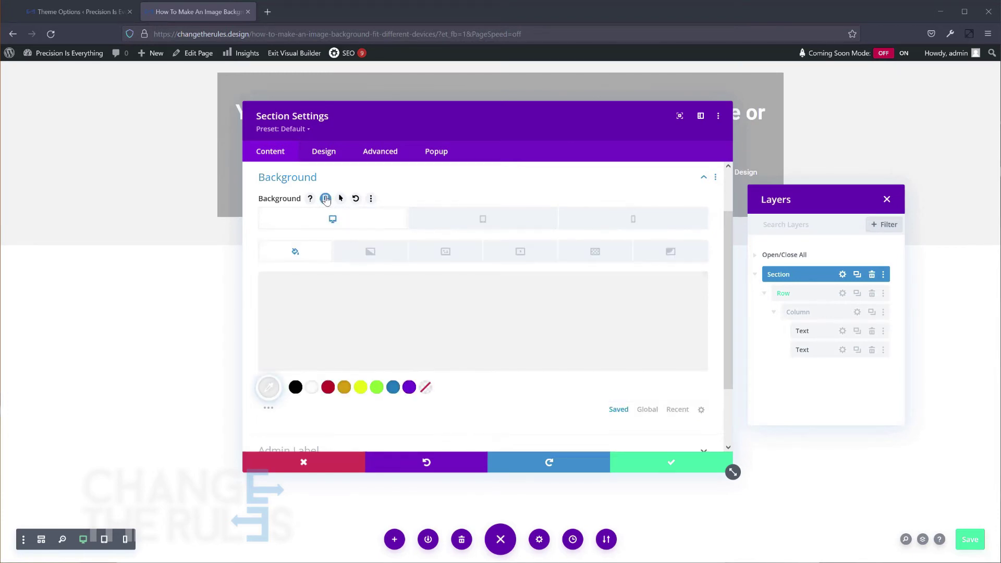
click(441, 253)
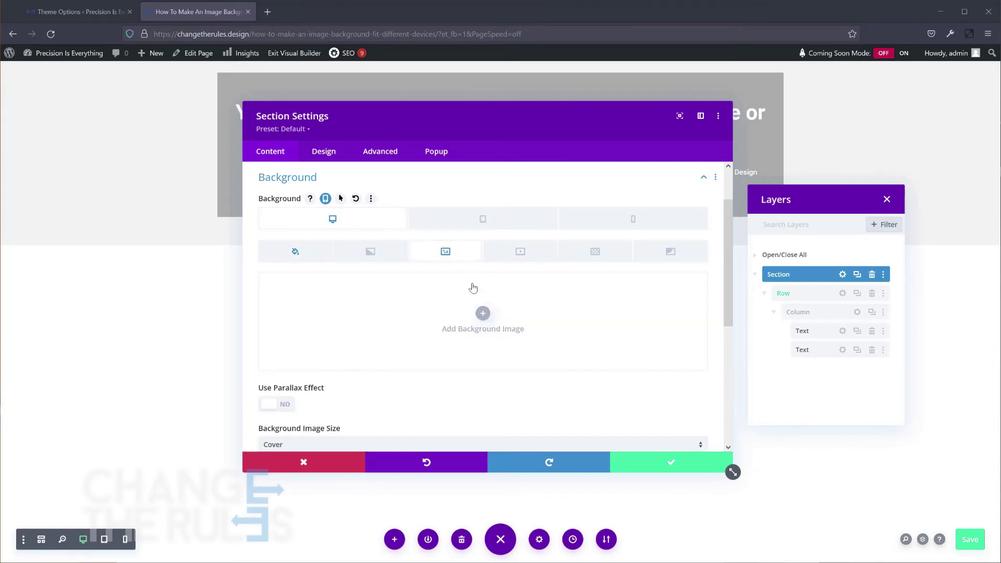
Step: Set desktop-image-scaled.jpg as the section's desktop background, sized to cover
click(483, 314)
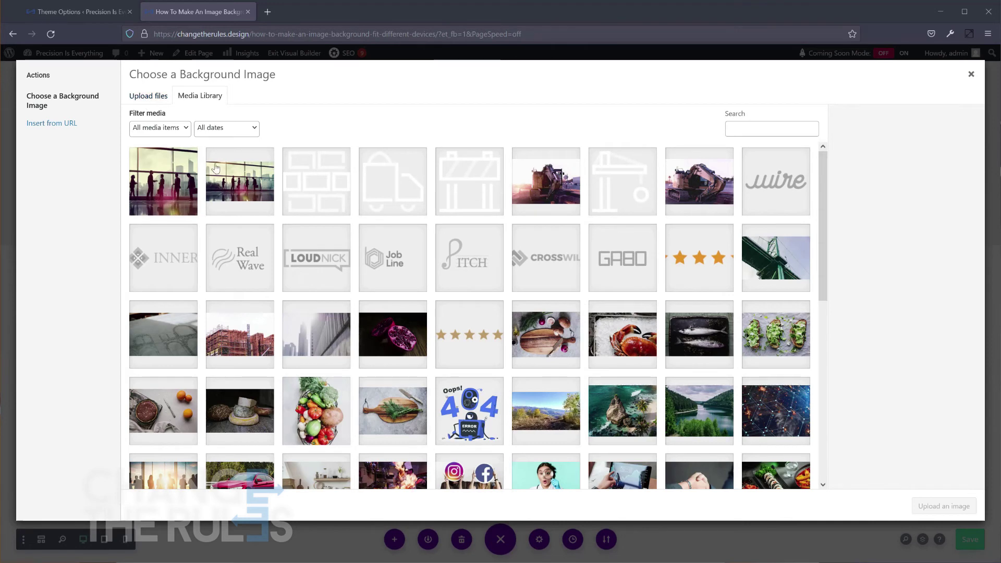
click(236, 186)
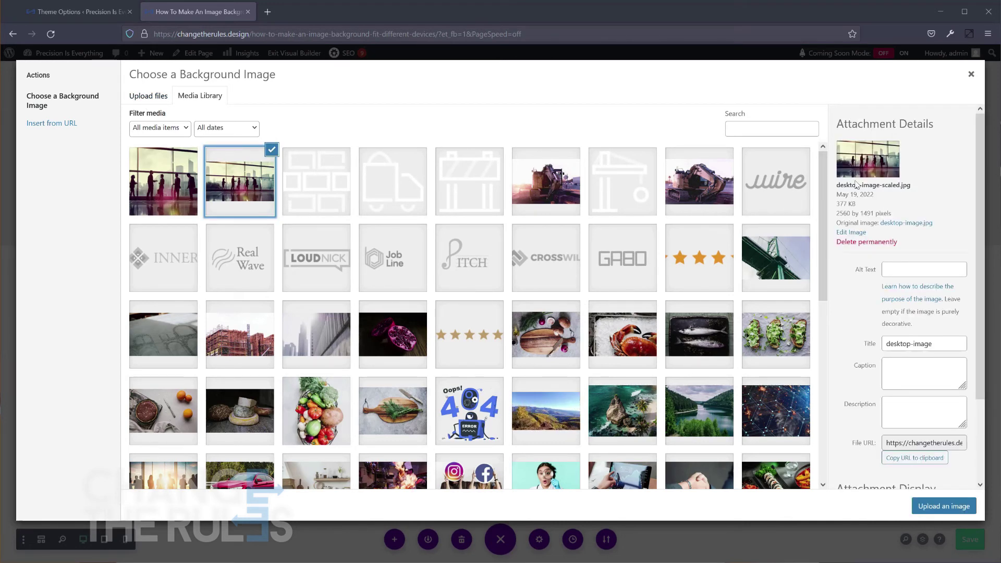
click(934, 506)
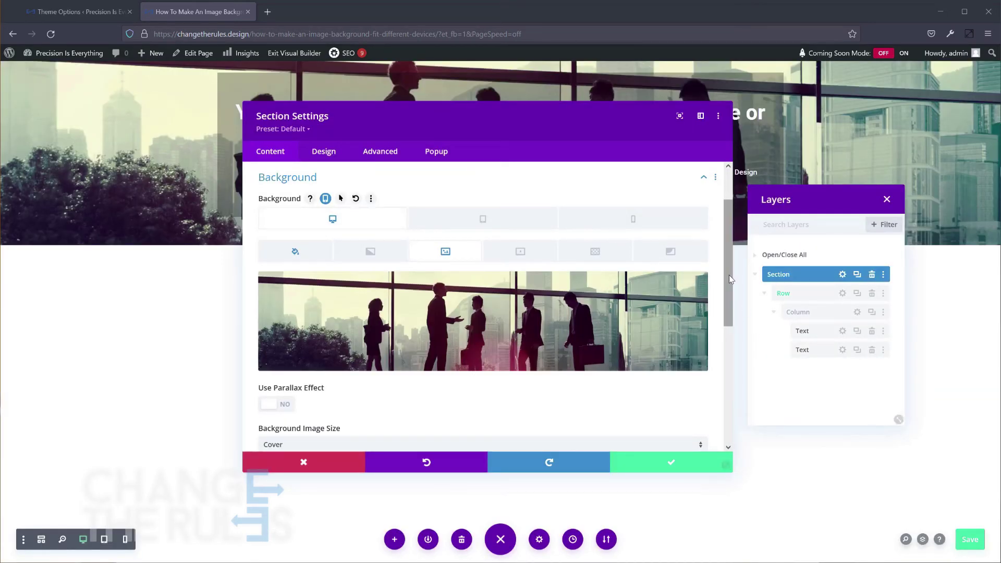
scroll(729, 274, down, 1)
scroll(733, 307, down, 2)
drag(733, 334, 733, 318)
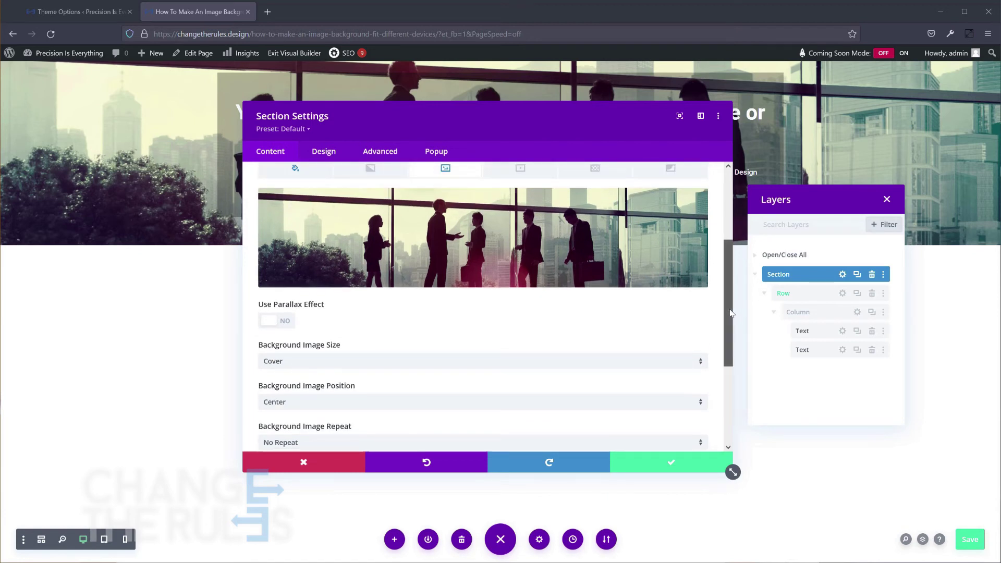
scroll(732, 319, up, 2)
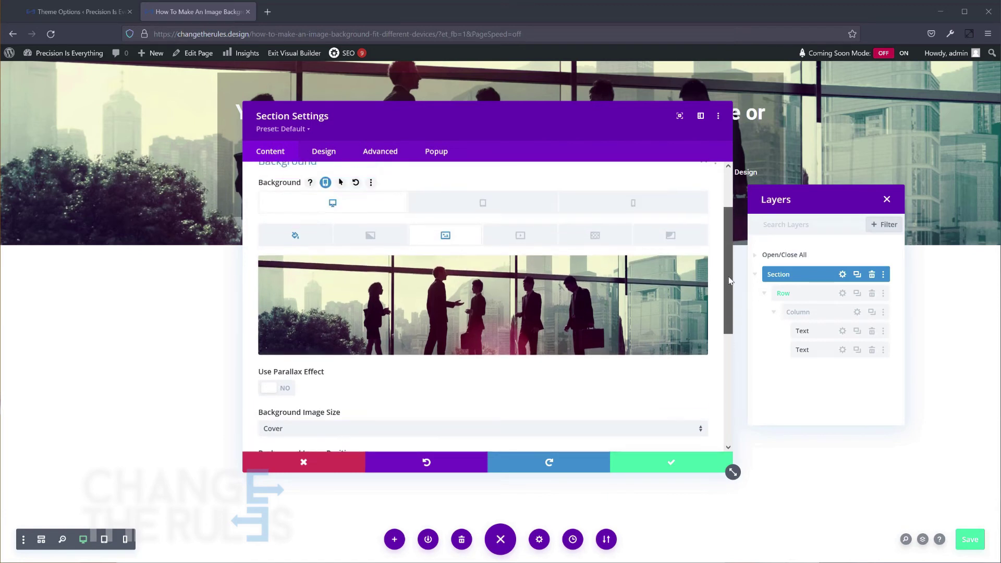
click(509, 208)
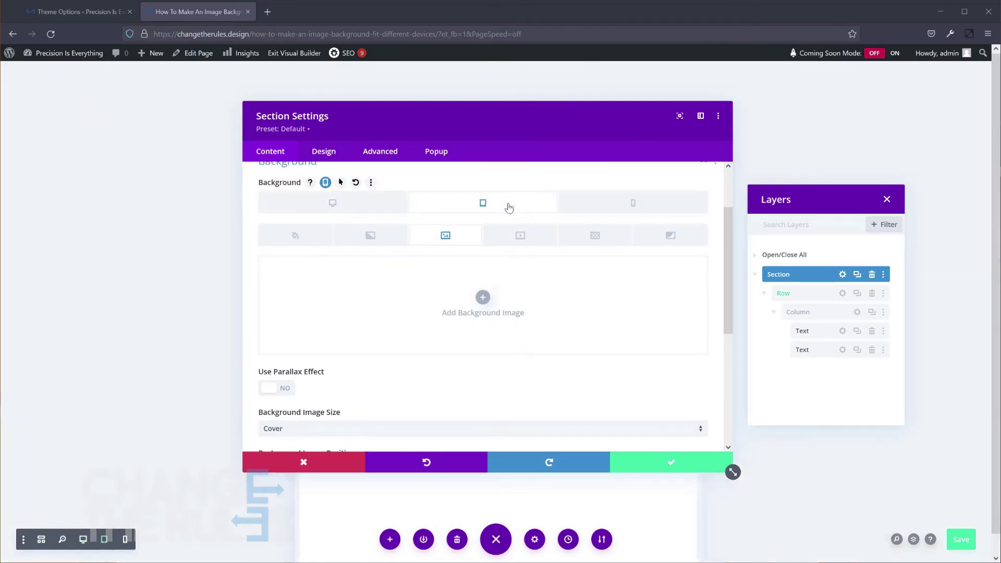
Step: Set tablet-mobile-image.jpg as the section's tablet background image
click(484, 299)
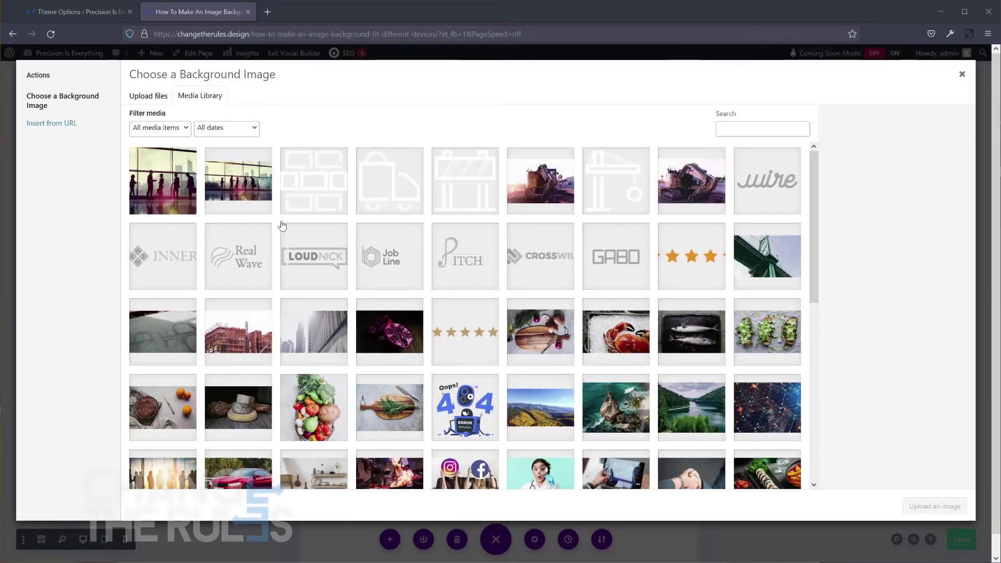
click(167, 183)
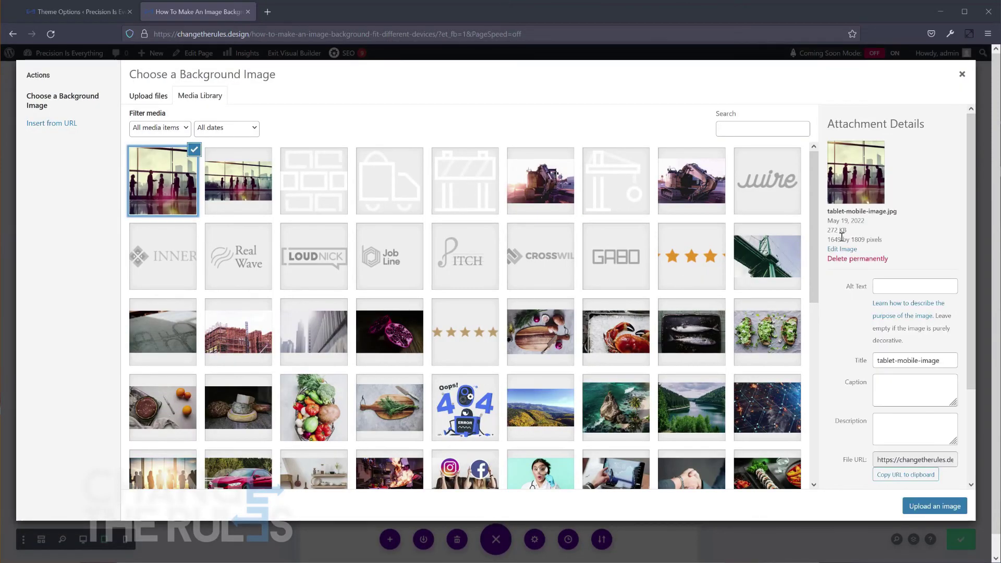
click(934, 507)
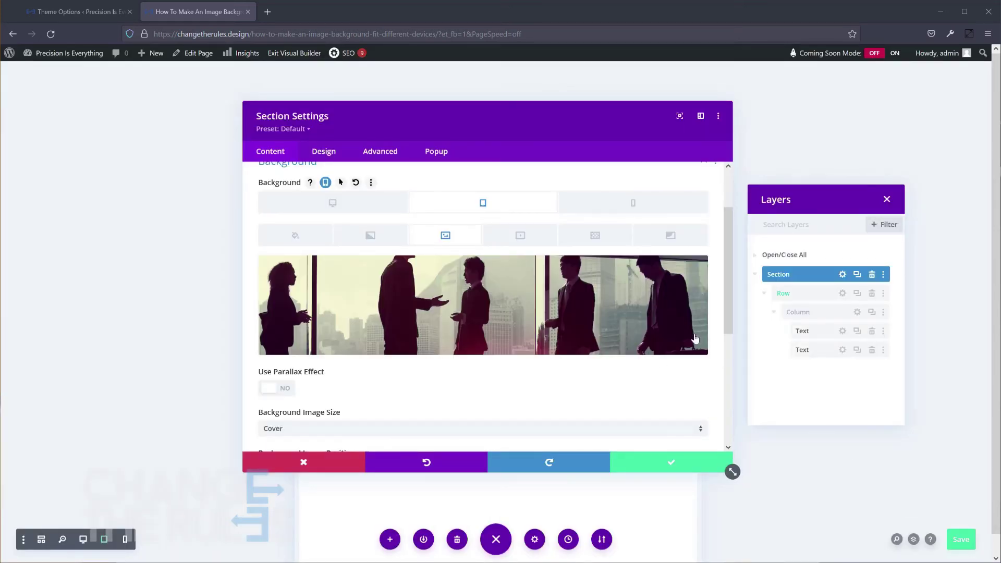
scroll(737, 305, down, 3)
scroll(742, 296, up, 2)
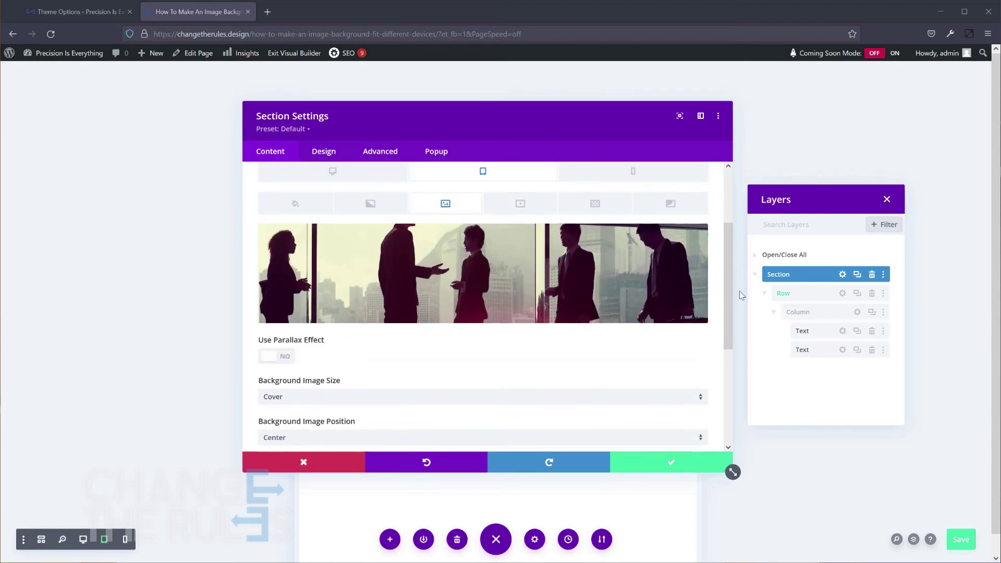
Step: Preview the section background at phone, tablet and desktop widths
click(632, 178)
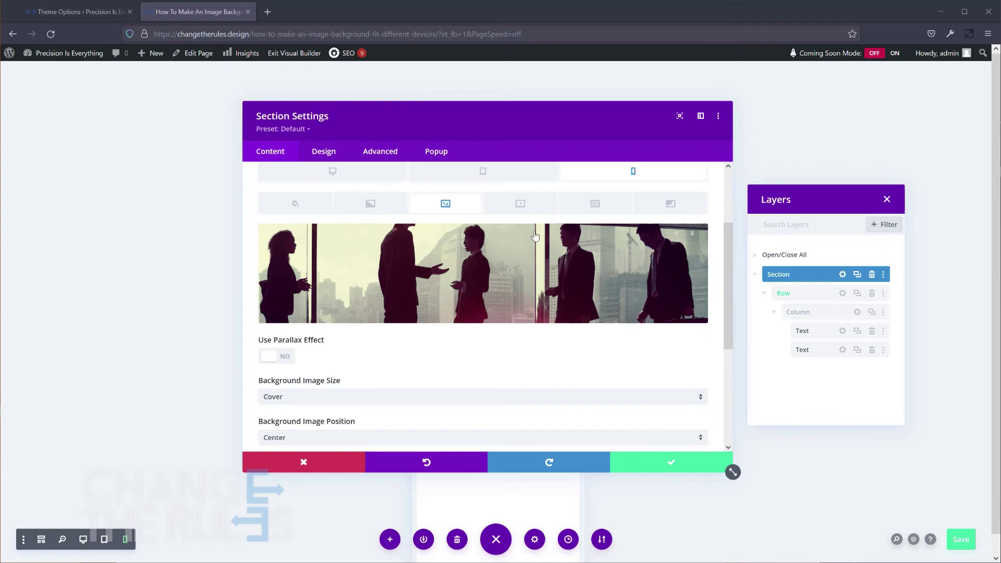
drag(453, 112, 709, 132)
click(765, 188)
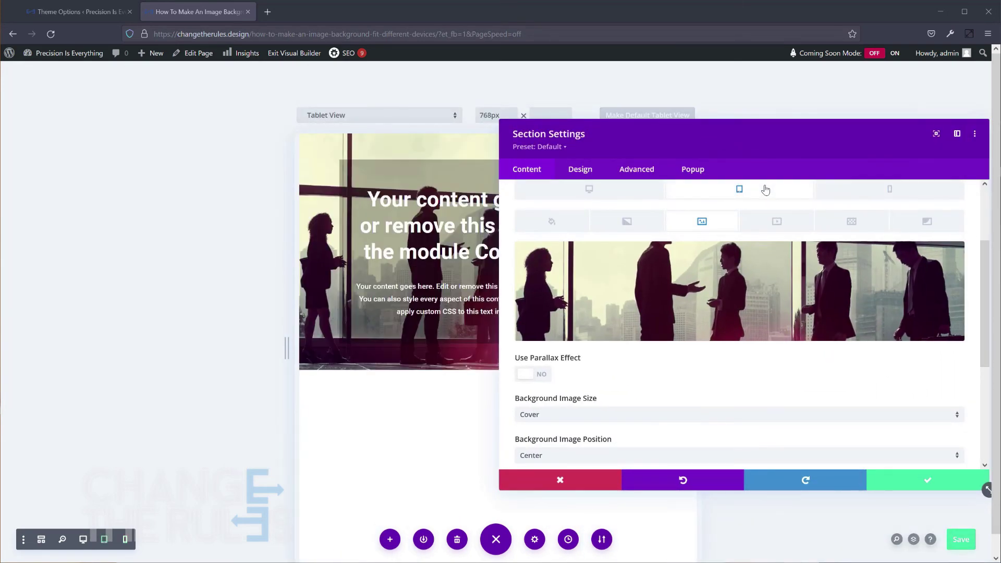
click(644, 193)
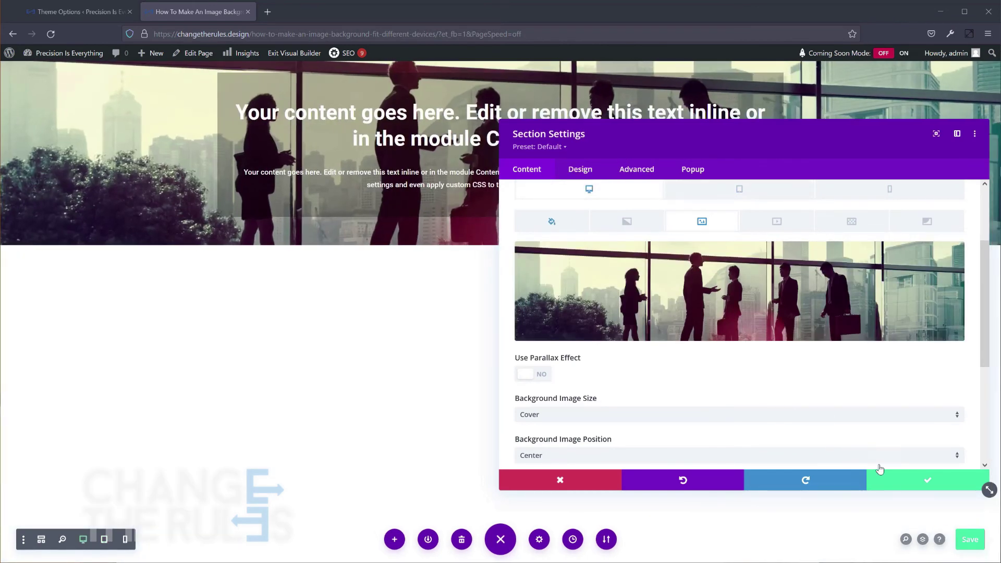
Step: Confirm the Section Settings, save the page, and exit the Visual Builder to the live page
click(908, 479)
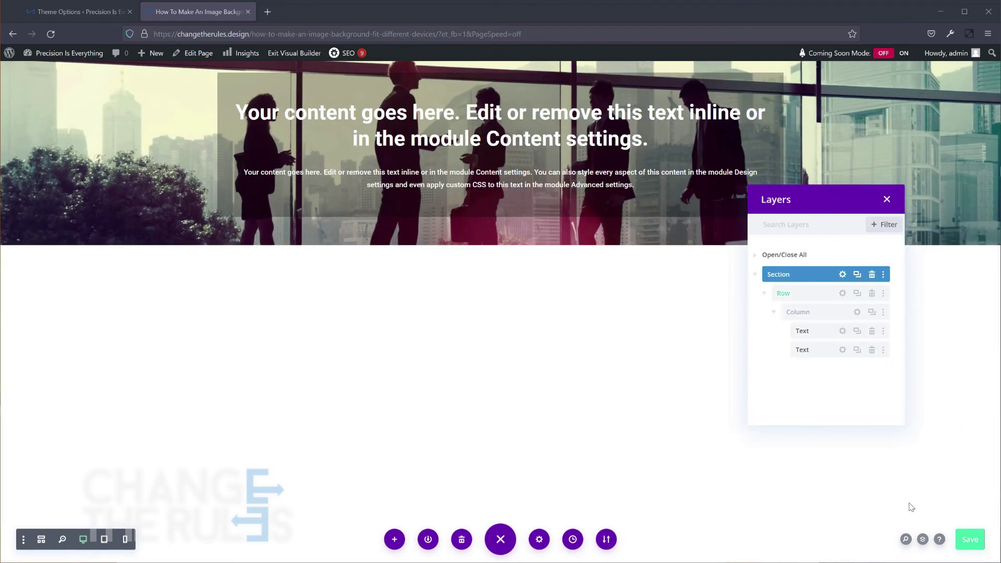
click(964, 542)
click(294, 53)
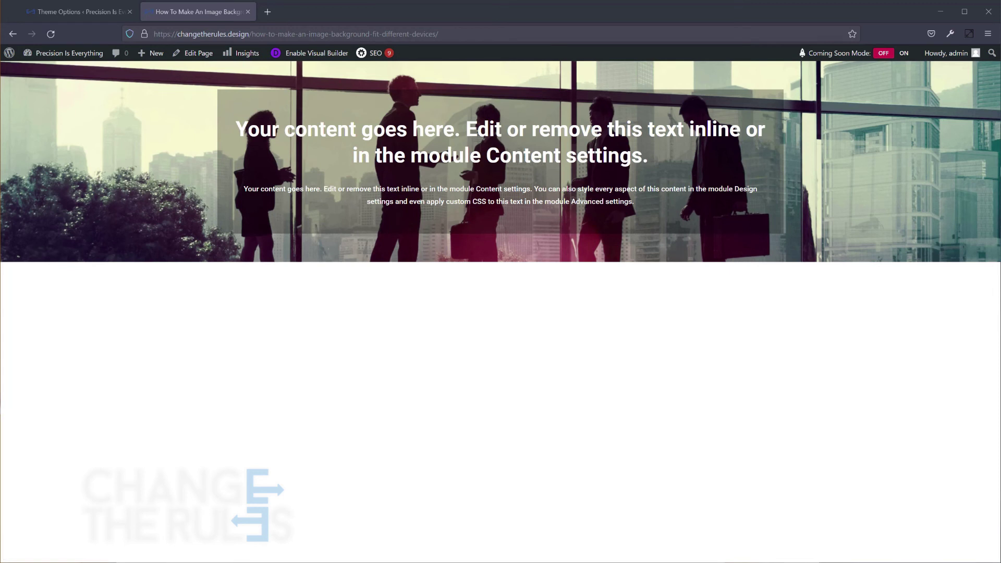
right_click(763, 286)
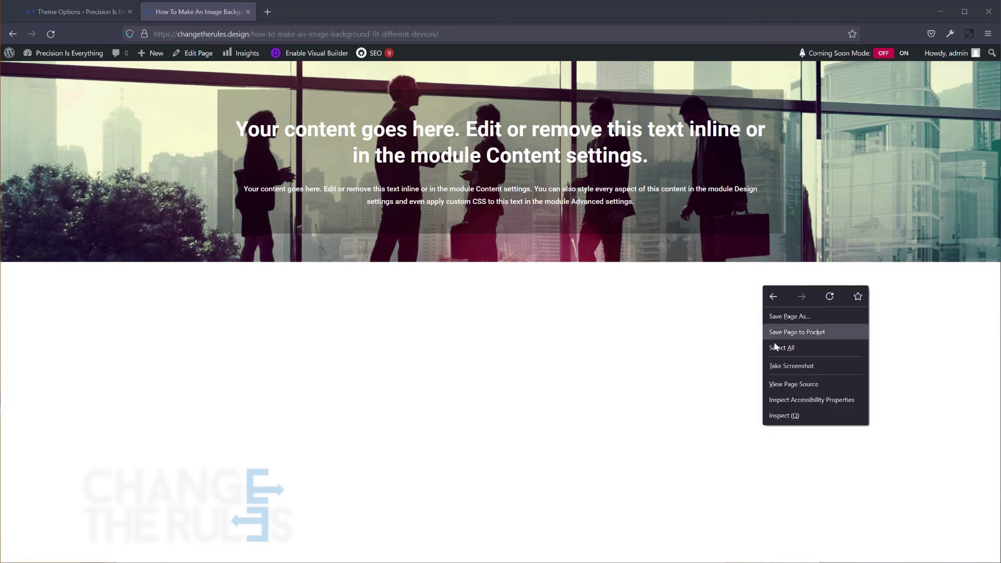
click(781, 414)
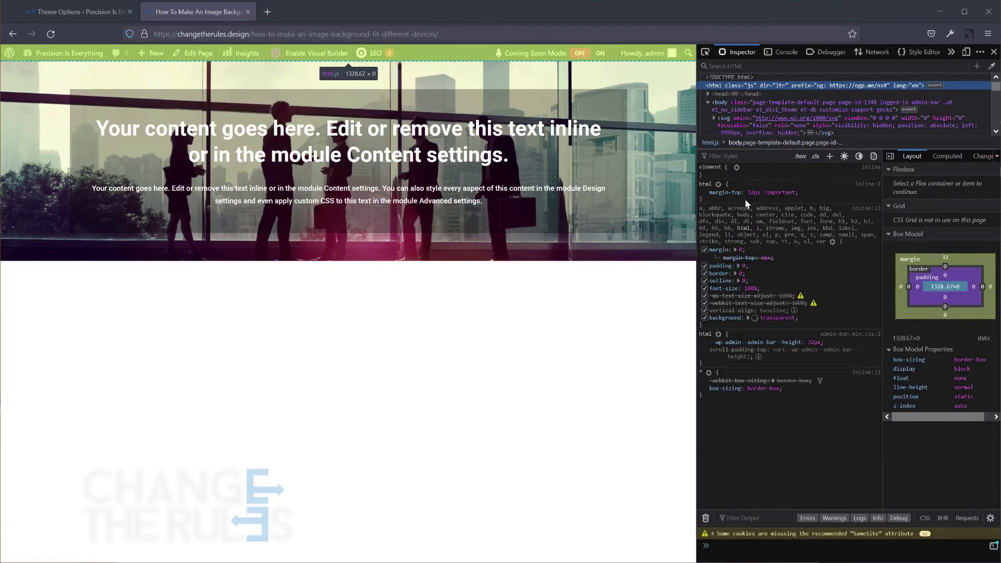
click(966, 53)
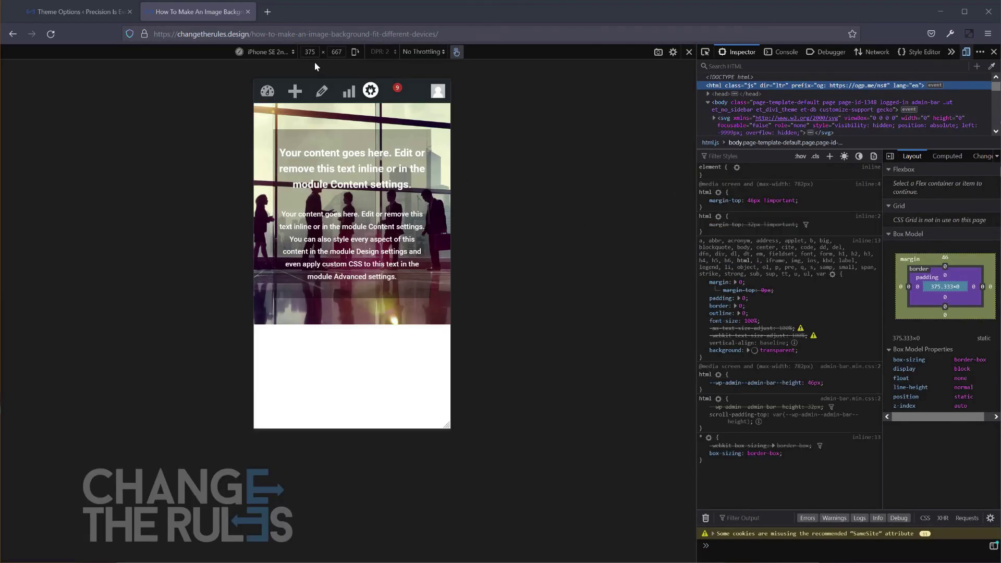
click(277, 51)
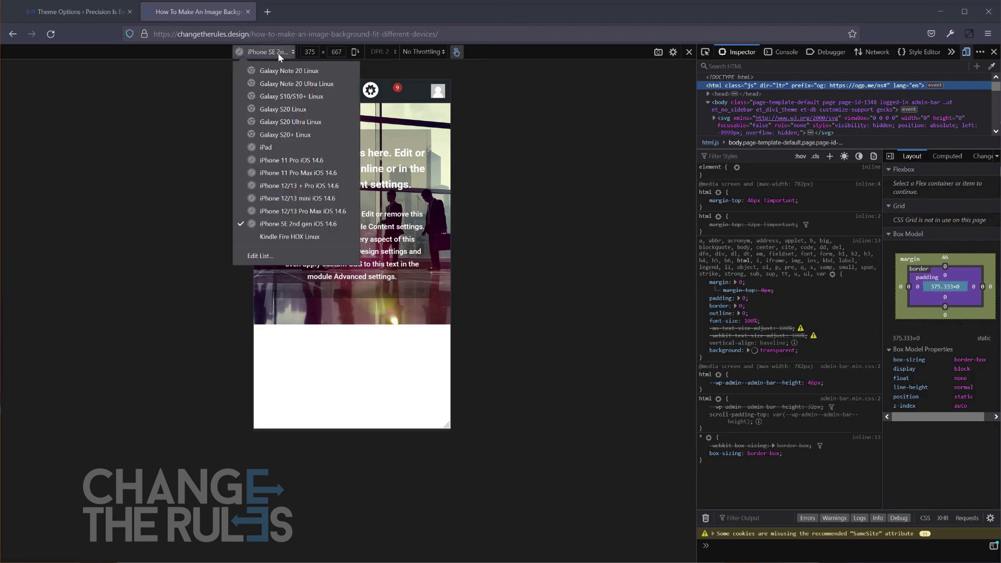
click(277, 146)
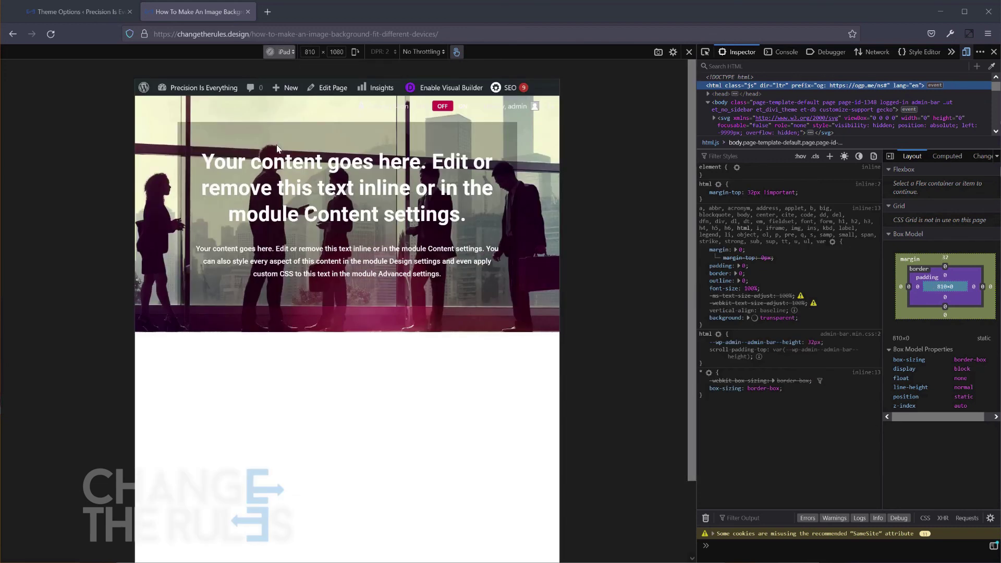
click(282, 52)
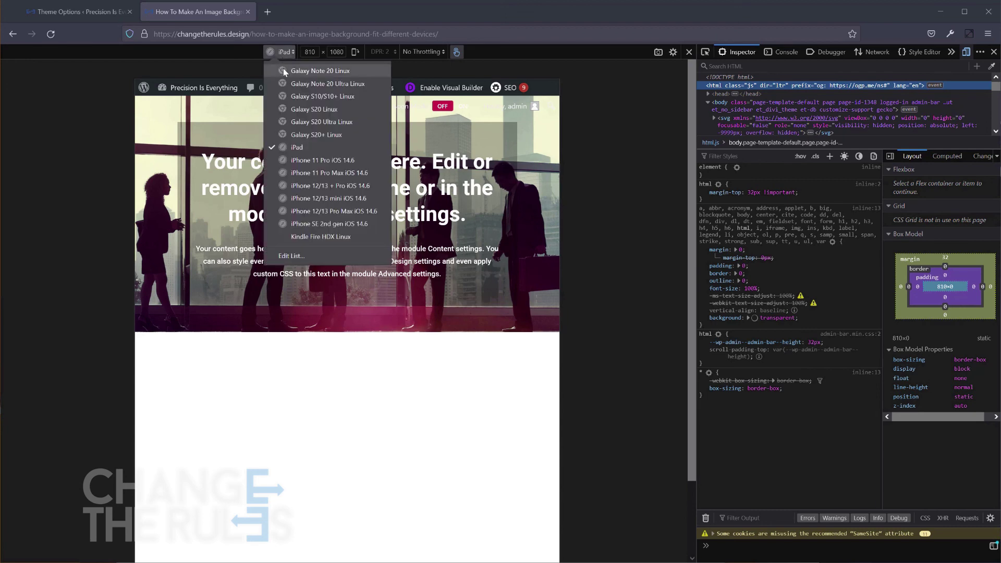
click(296, 109)
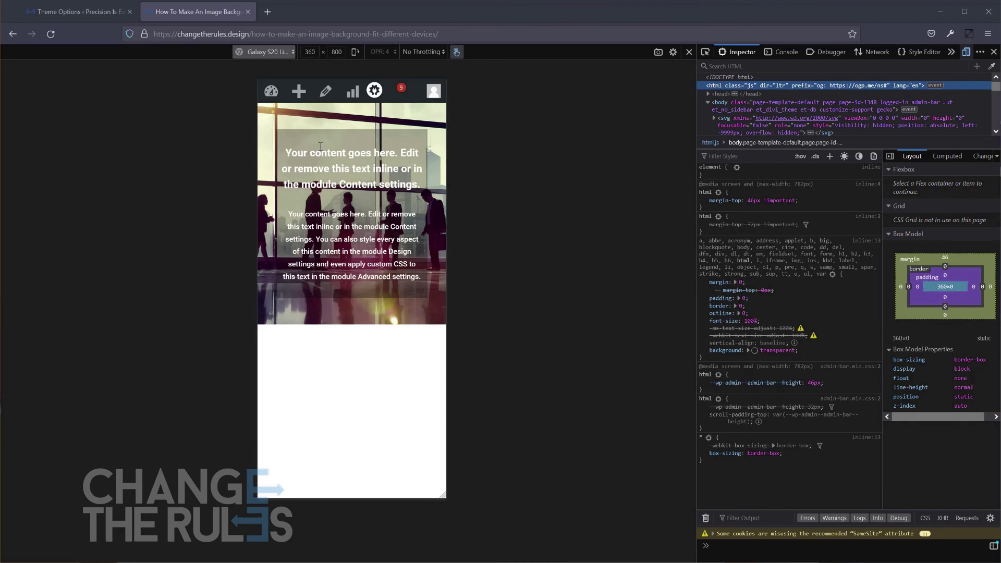
click(278, 55)
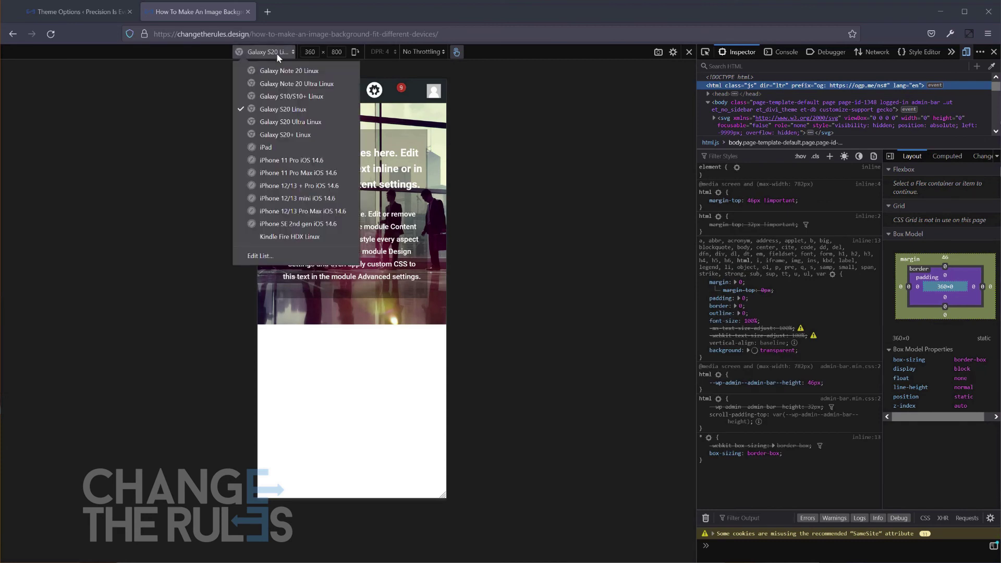
click(273, 148)
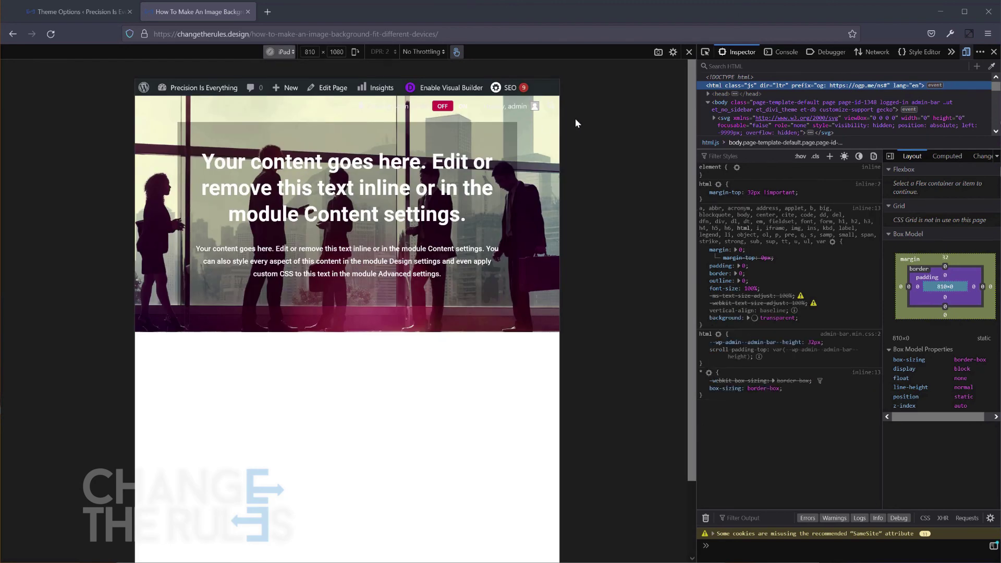
click(966, 52)
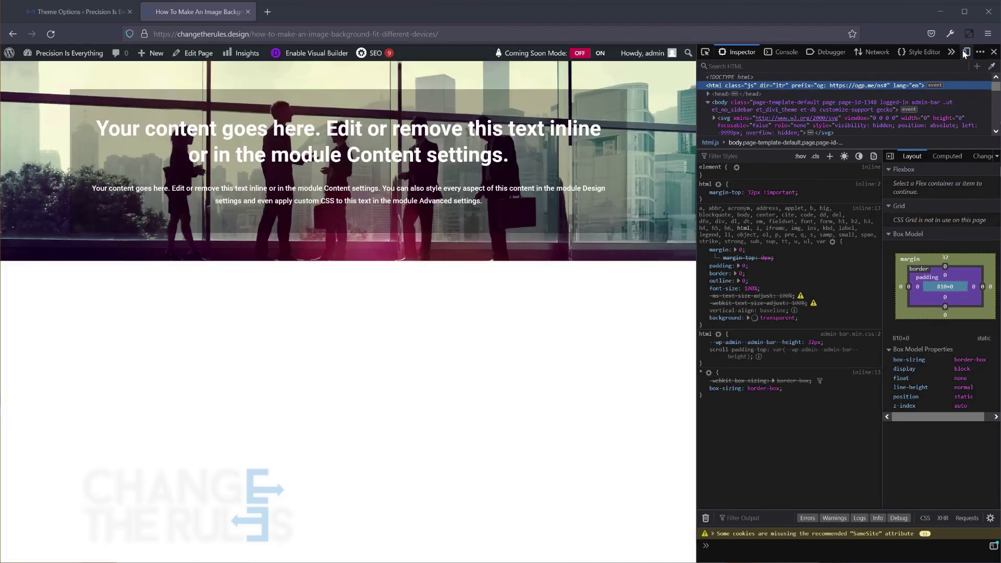
click(993, 54)
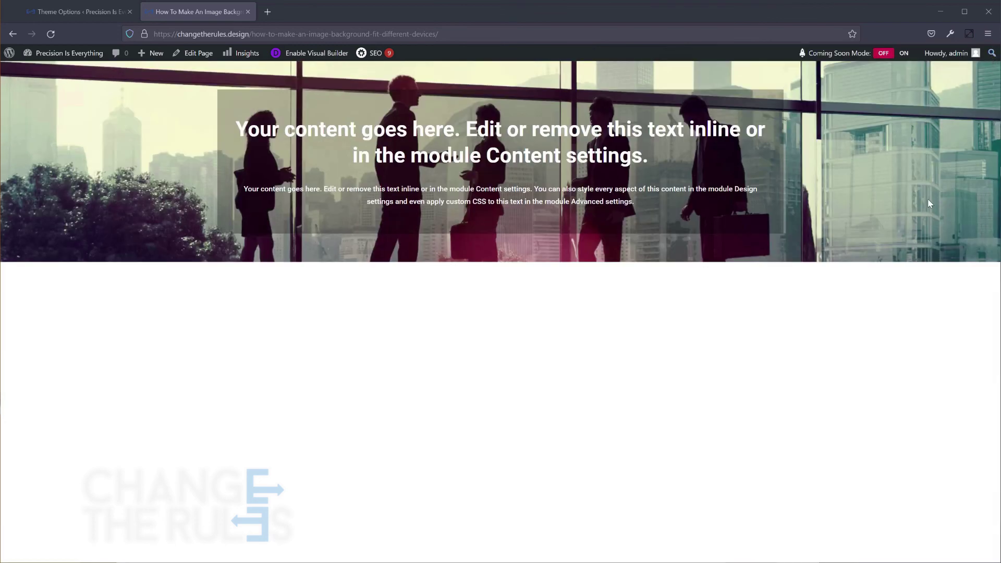